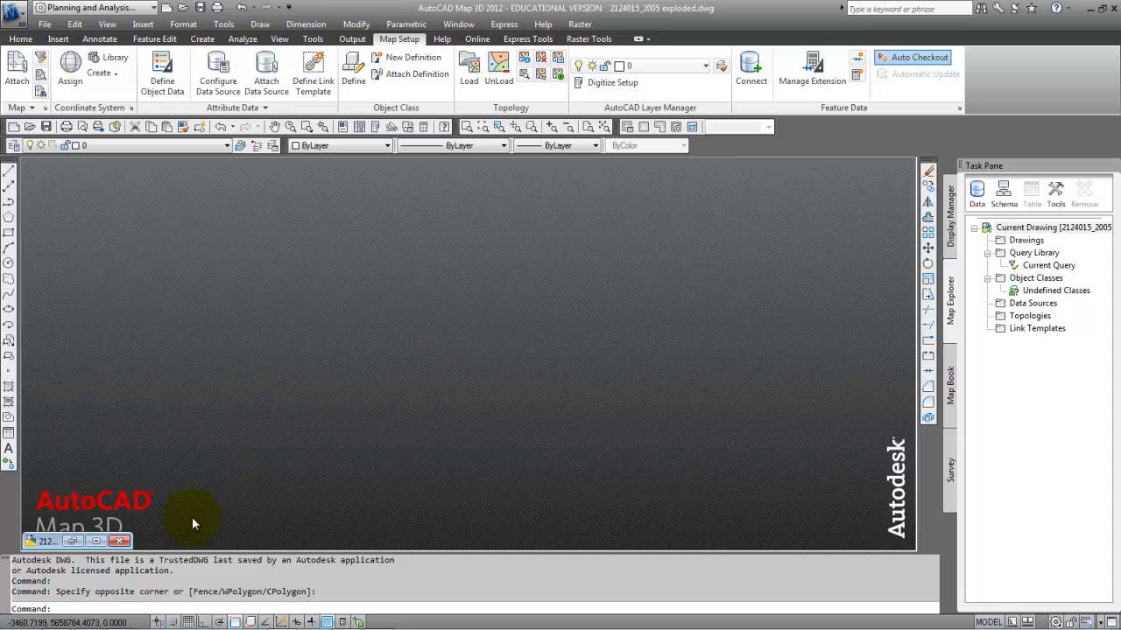
# - Restore the ENGD 374 Explorer window, open Lab 1 and inspect the Nested Drawings Class Example folder's menu
pyautogui.moveTo(143, 620)
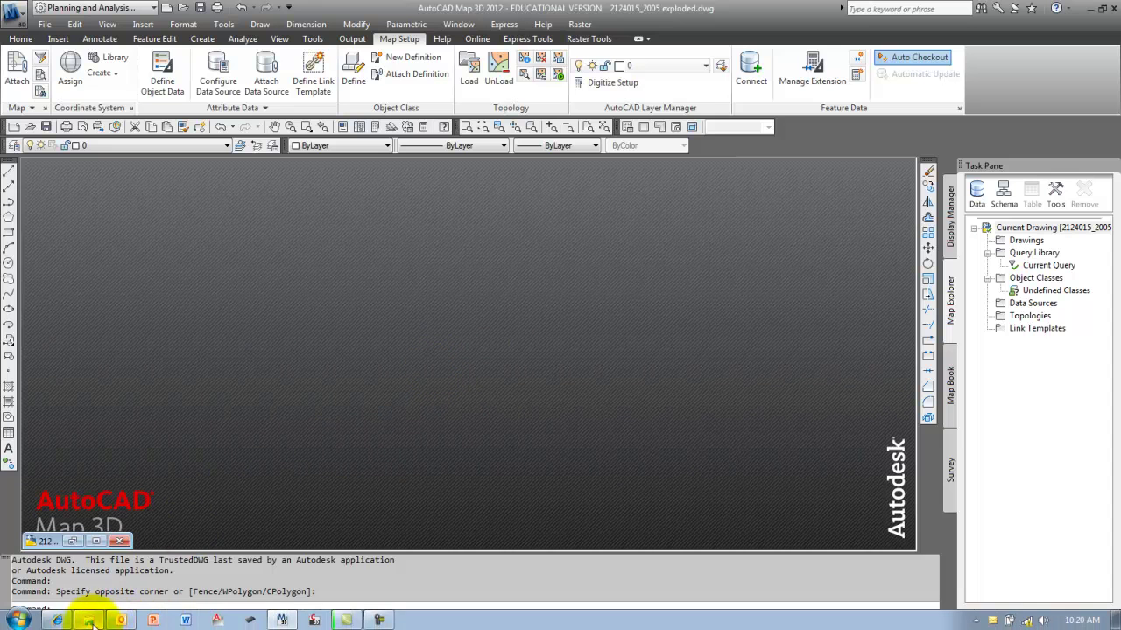
pyautogui.moveTo(92, 623)
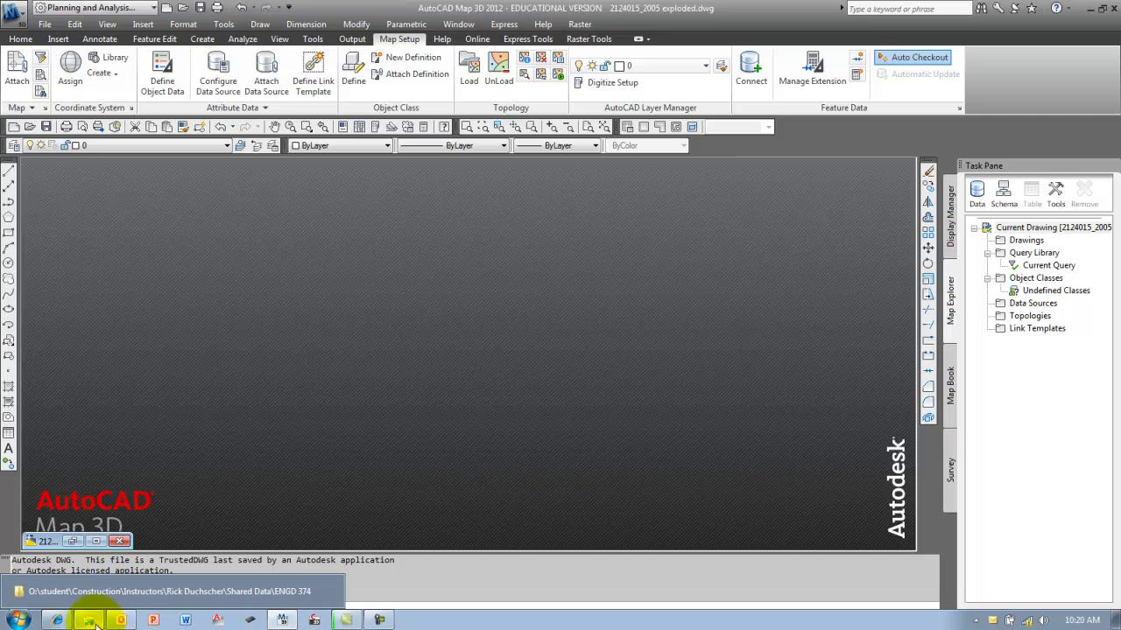
pyautogui.click(90, 621)
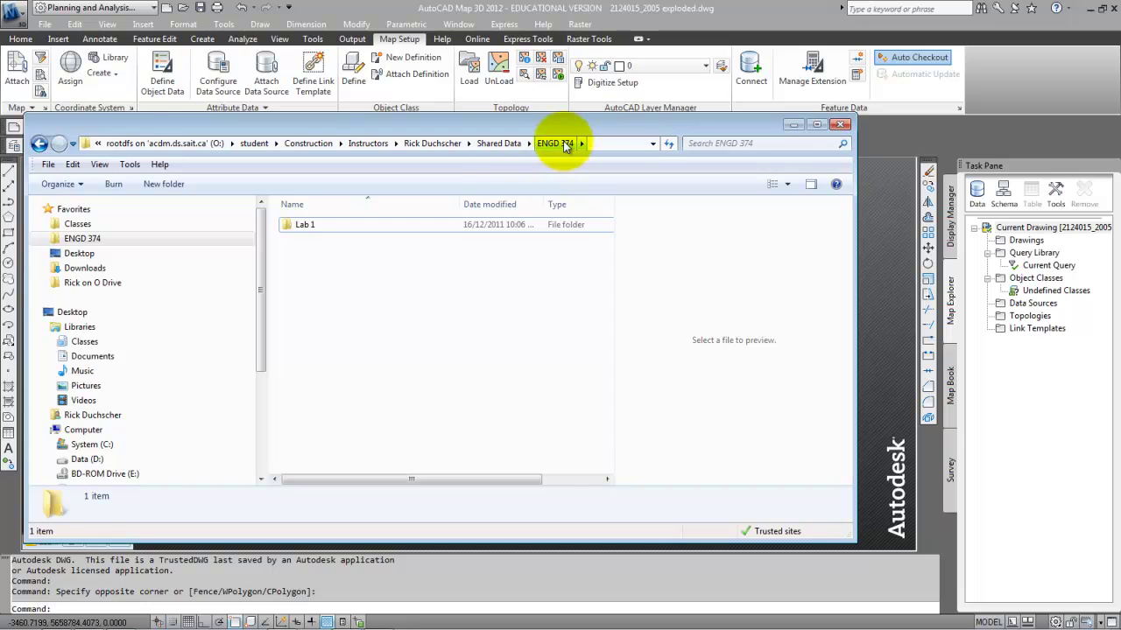
pyautogui.doubleClick(306, 229)
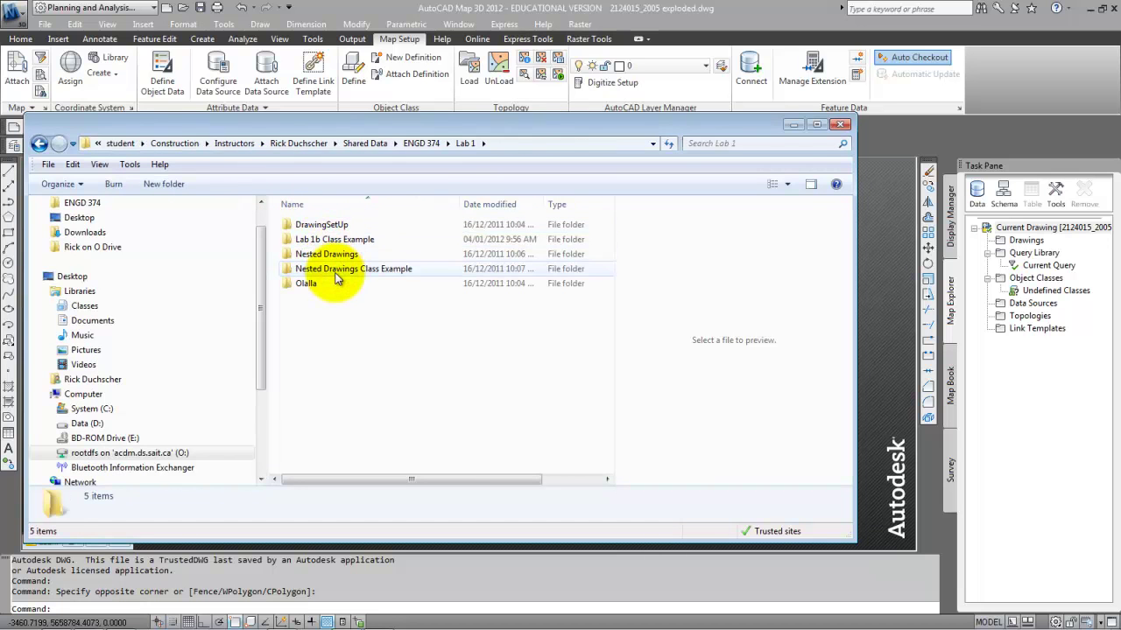
pyautogui.click(336, 272)
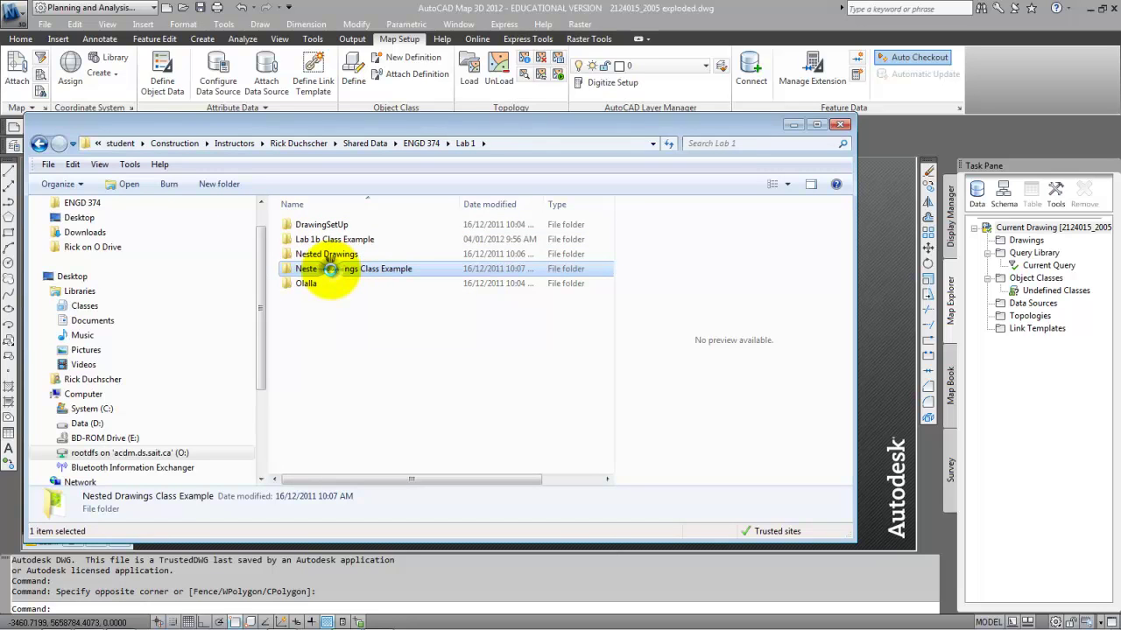
pyautogui.rightClick(330, 271)
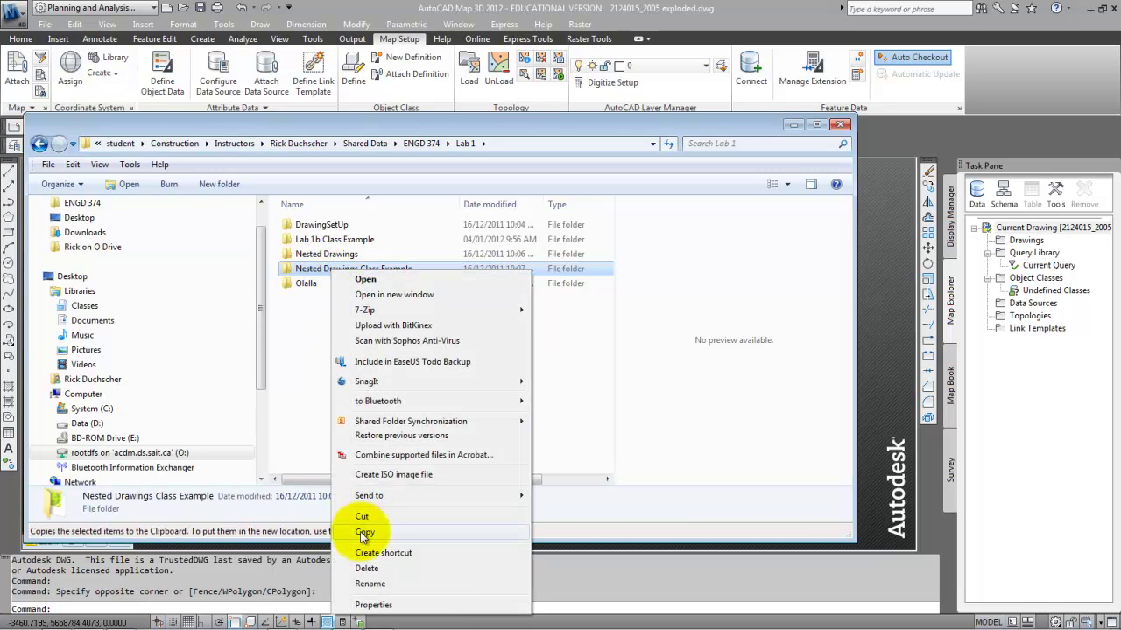
pyautogui.click(308, 366)
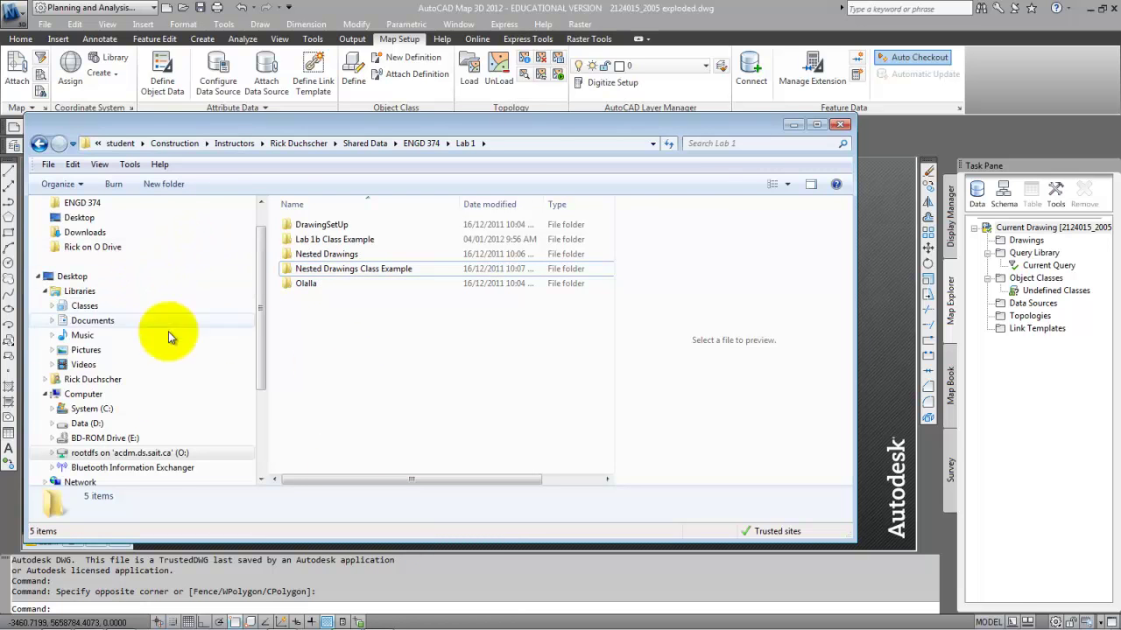
# - Open Nested Drawings Class Example on Data (D:) and switch back to AutoCAD
pyautogui.click(100, 423)
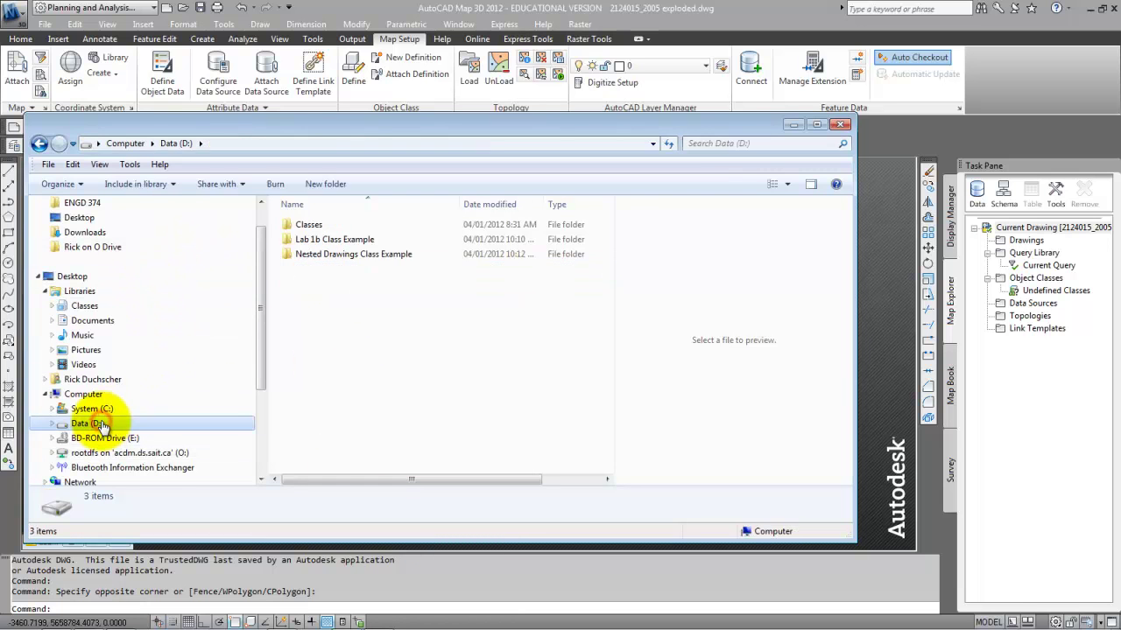
pyautogui.doubleClick(340, 257)
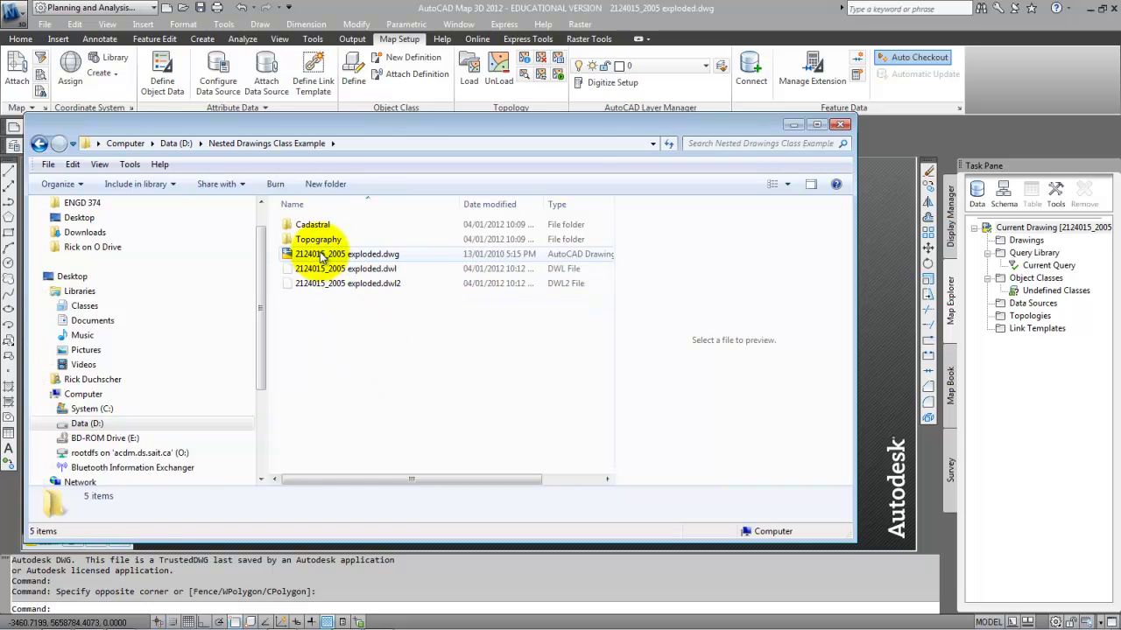
pyautogui.click(359, 15)
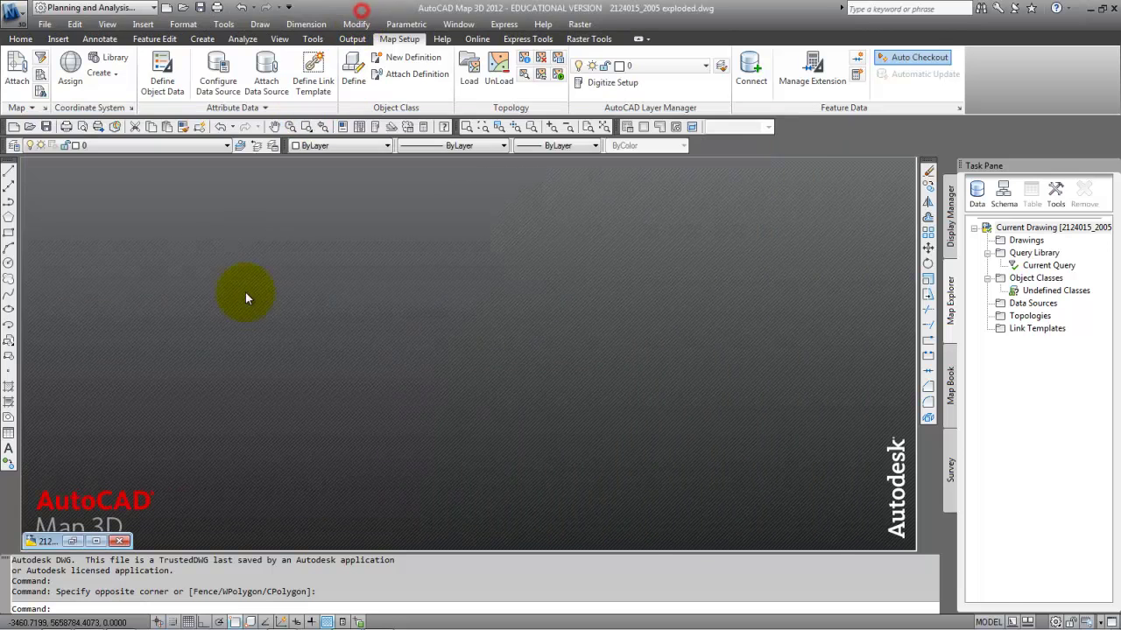
# - Maximize the drawing window and check the layer list, keeping layer 0 current
pyautogui.click(97, 541)
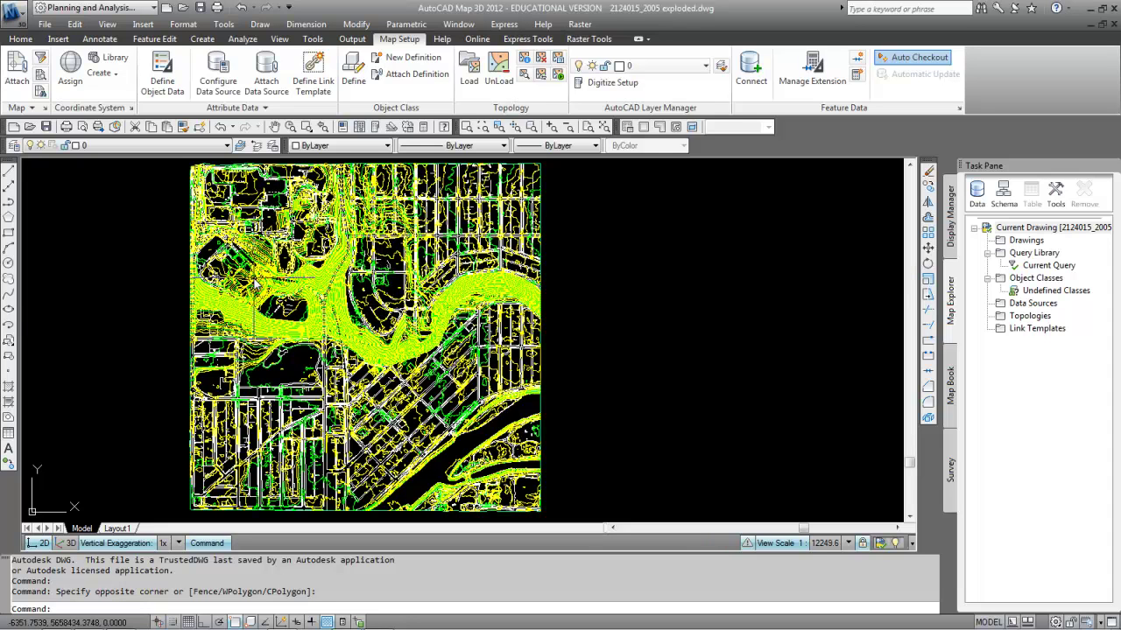
pyautogui.click(125, 146)
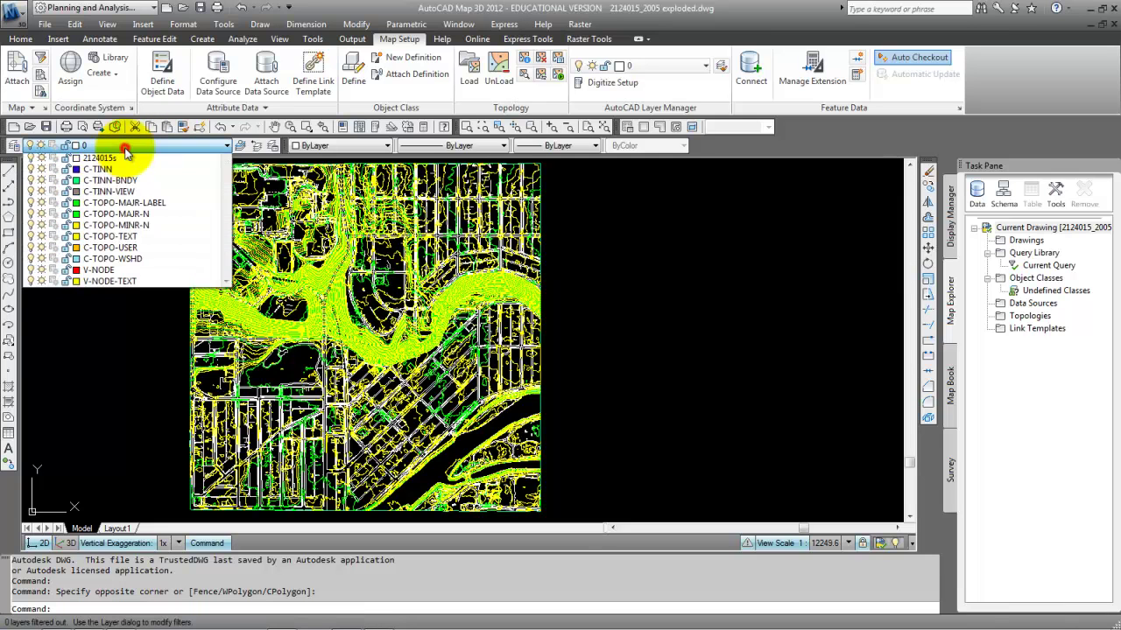
pyautogui.click(125, 158)
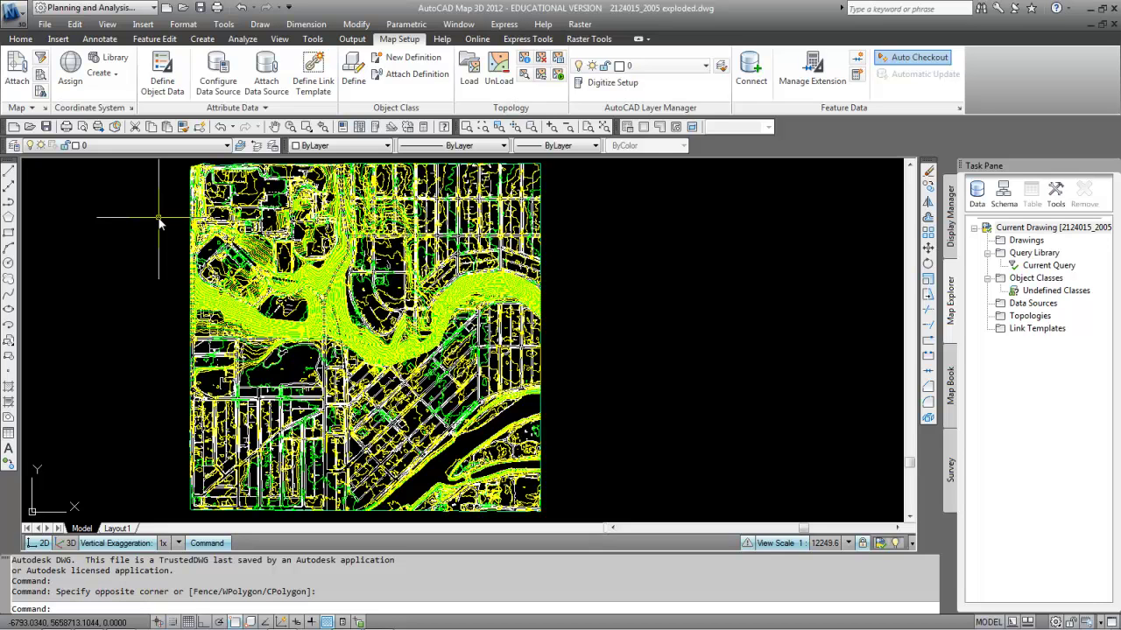
# - Close 2124015_2005 exploded.dwg without saving and bring the Explorer folder window forward
pyautogui.click(1113, 24)
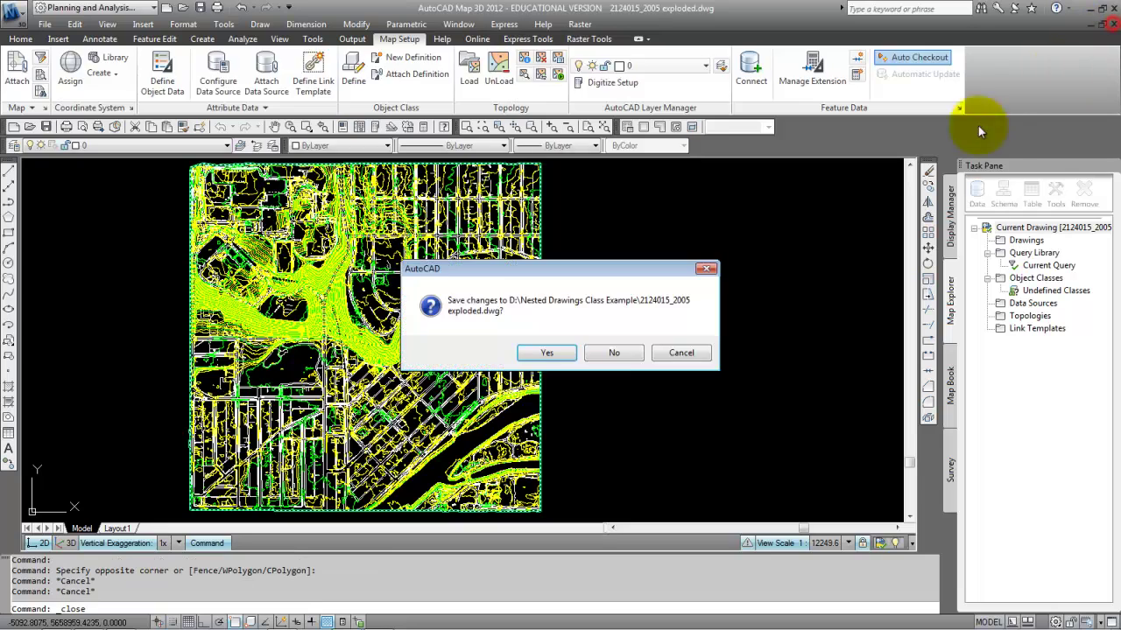
pyautogui.click(613, 353)
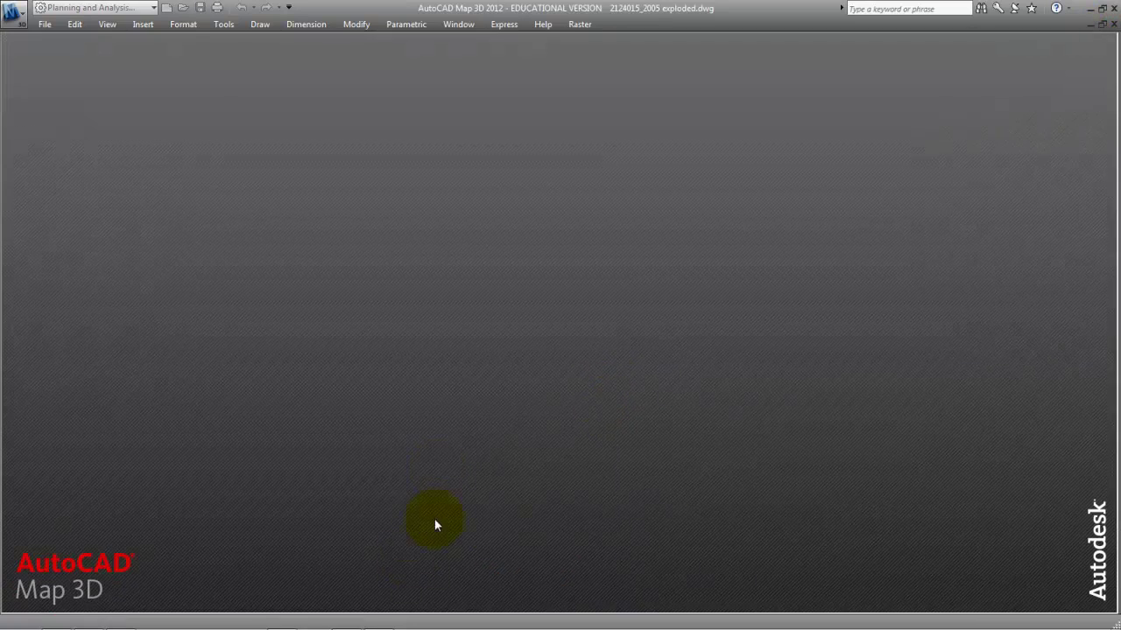
pyautogui.click(88, 620)
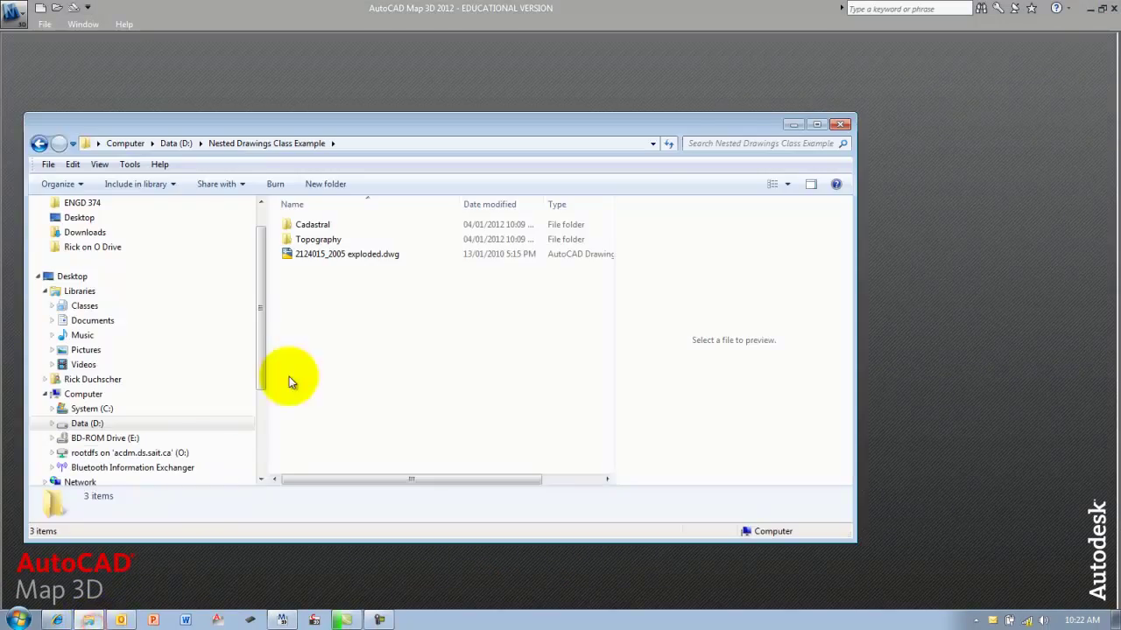
# - Open Cadastral, preview Boundary, Breaklines and Streets & Walks, then return to Nested Drawings Class Example
pyautogui.click(315, 226)
pyautogui.click(315, 242)
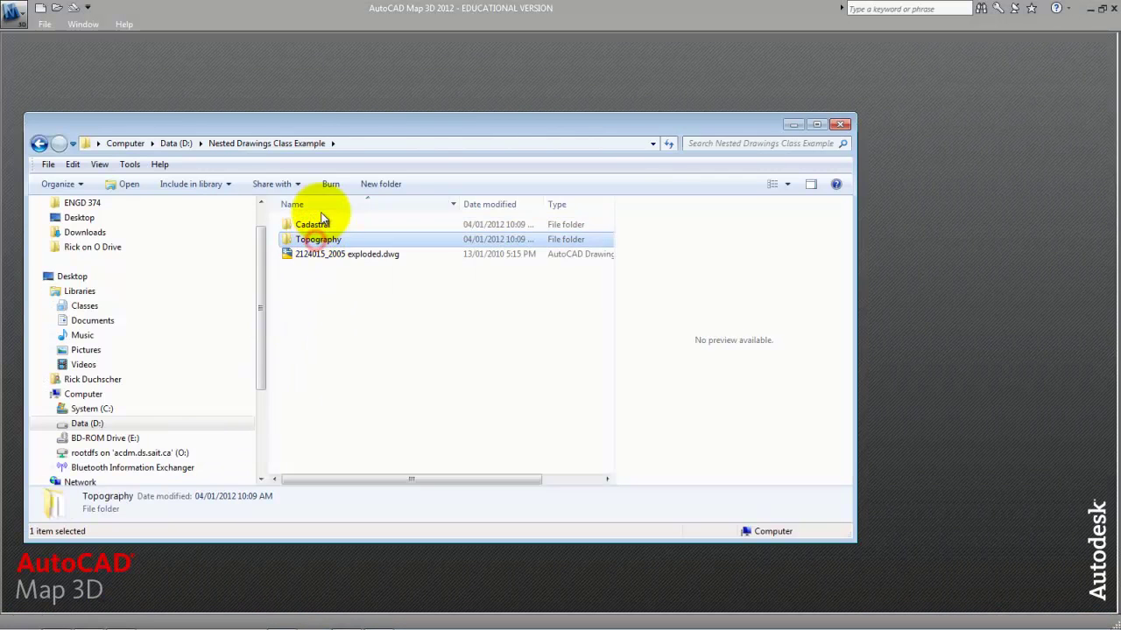
pyautogui.click(320, 224)
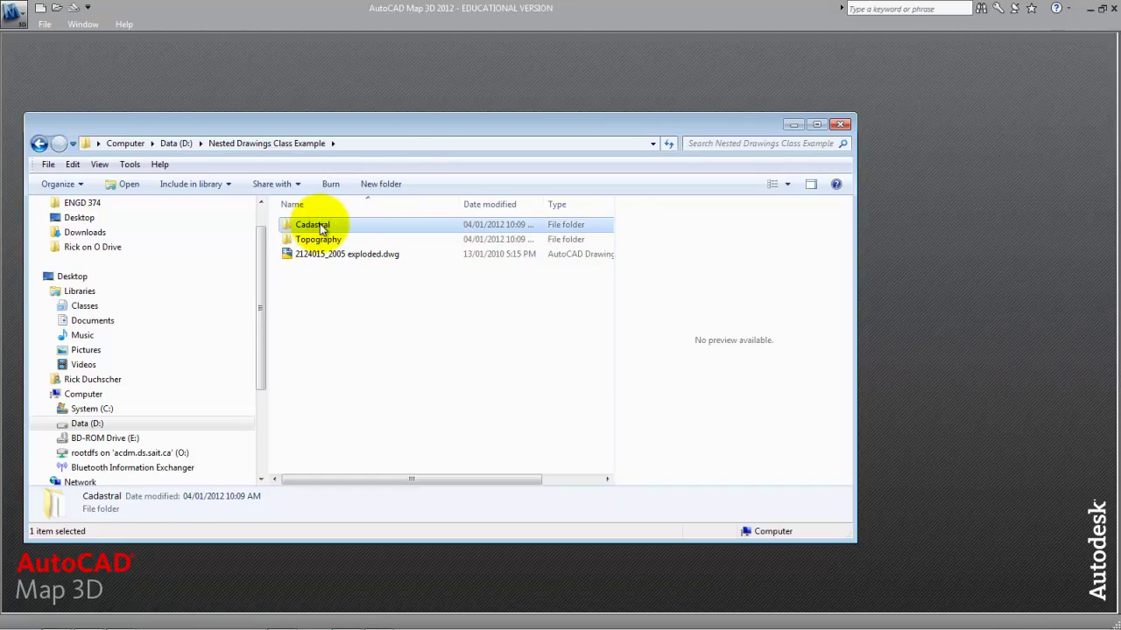
pyautogui.doubleClick(320, 224)
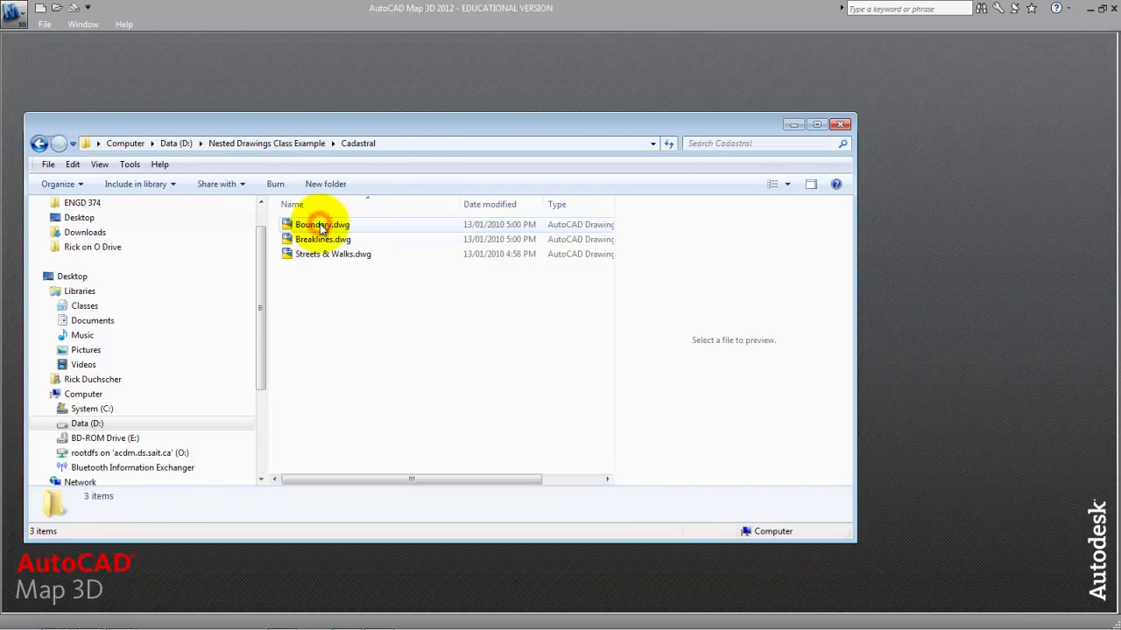
pyautogui.click(321, 225)
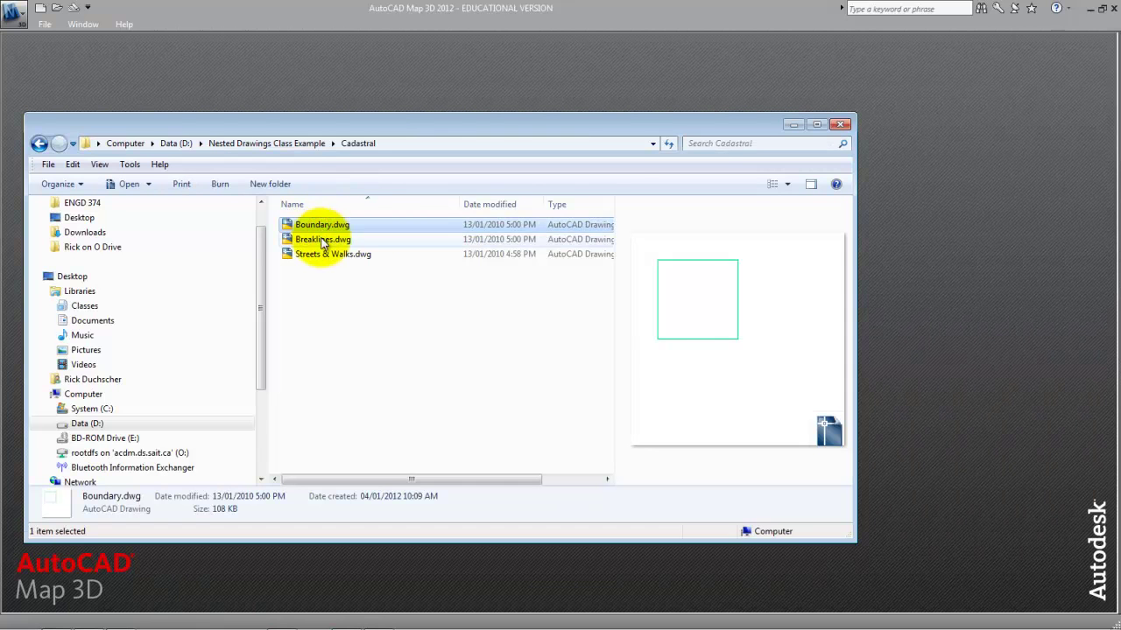
pyautogui.click(322, 240)
pyautogui.click(324, 256)
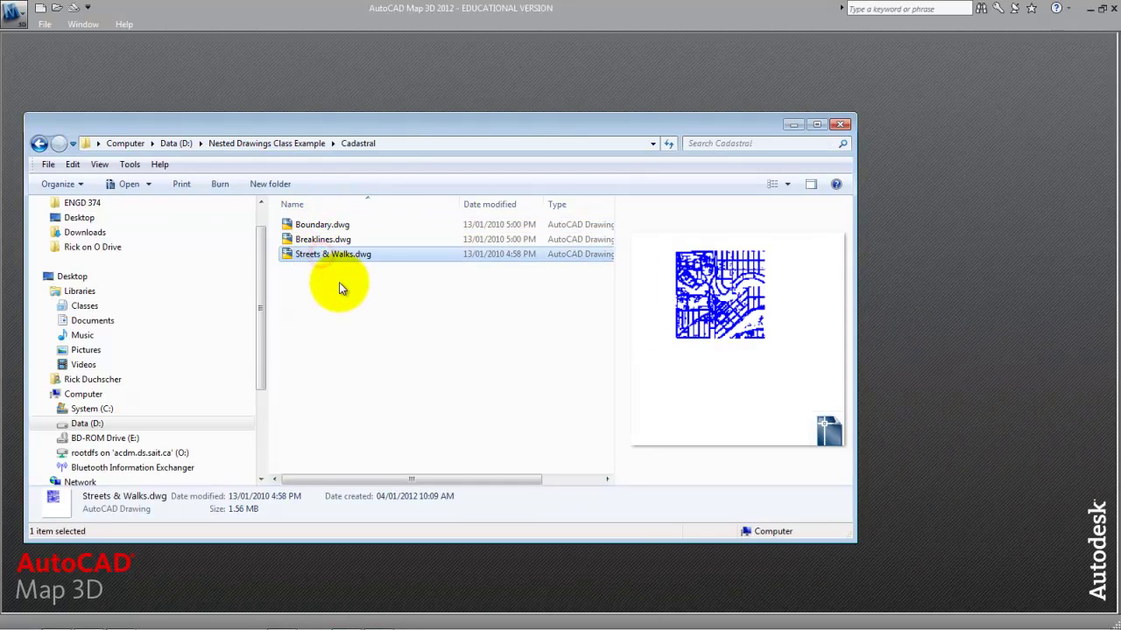
pyautogui.moveTo(339, 282); pyautogui.dragTo(293, 210)
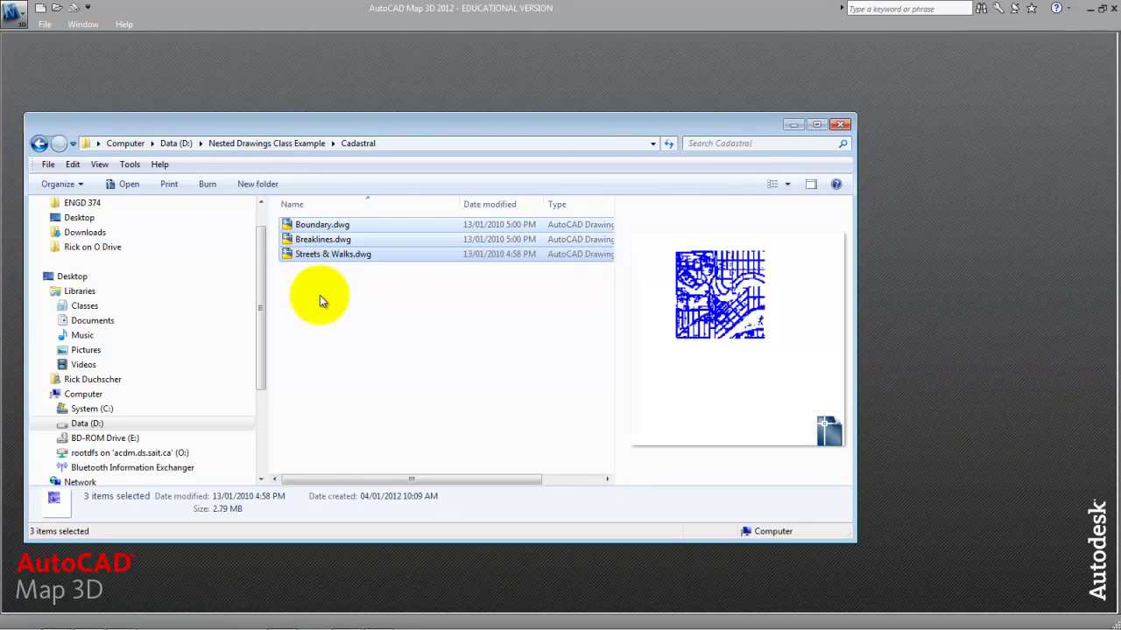
pyautogui.click(320, 295)
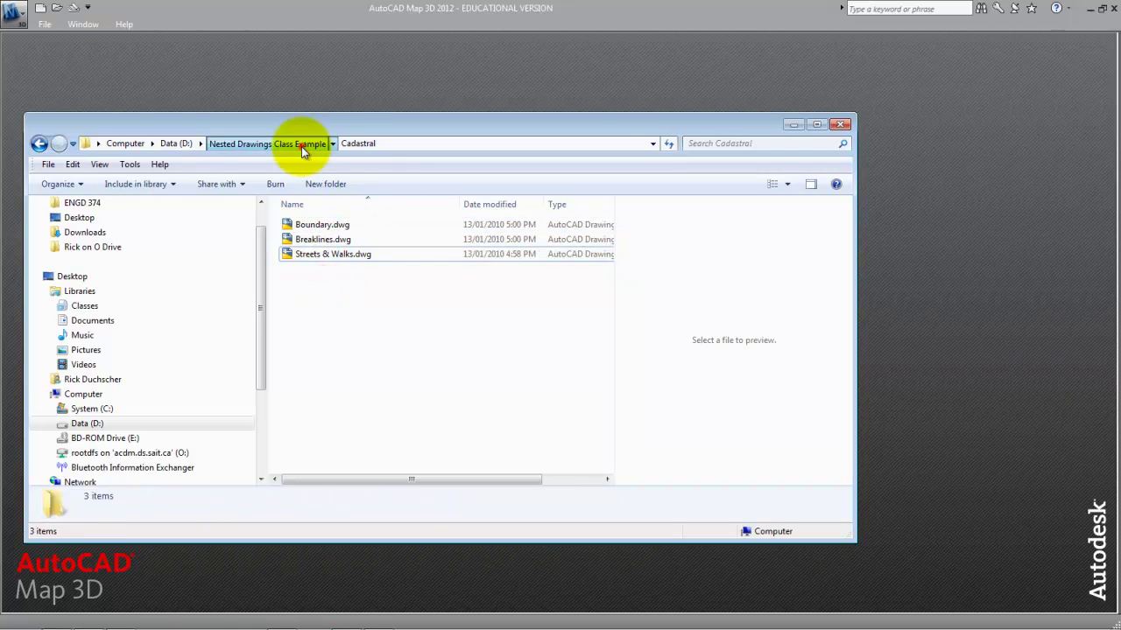
pyautogui.click(301, 144)
# - Preview the Topography drawings Major Contours, Major Labels, Minor Contours and Surface Points, then select all four
pyautogui.doubleClick(320, 243)
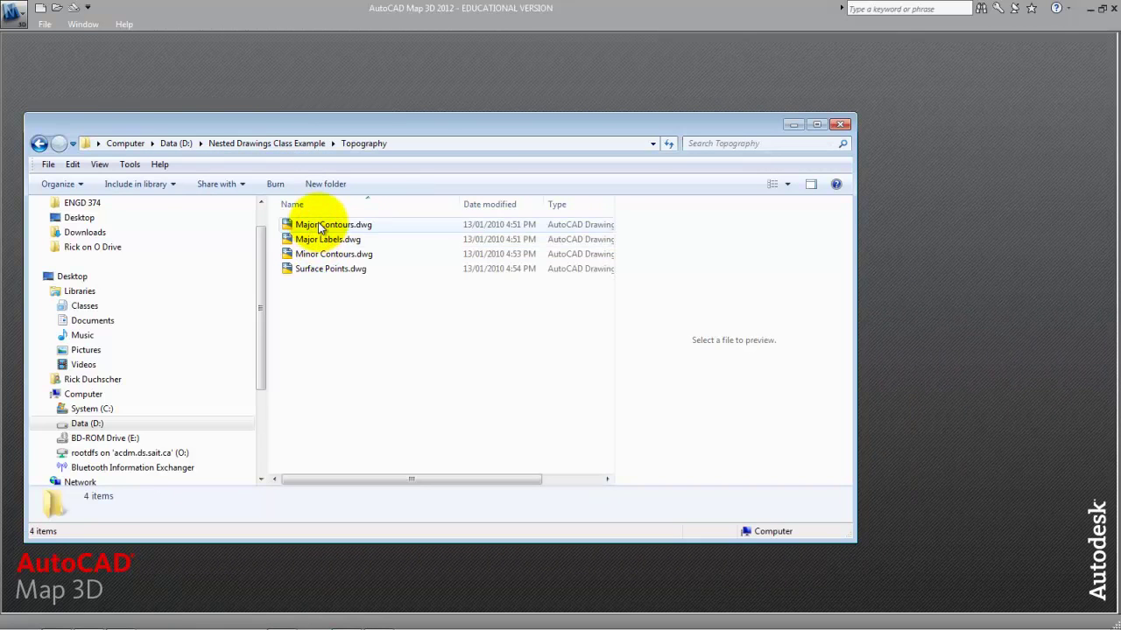
pyautogui.click(320, 225)
pyautogui.click(321, 240)
pyautogui.click(322, 255)
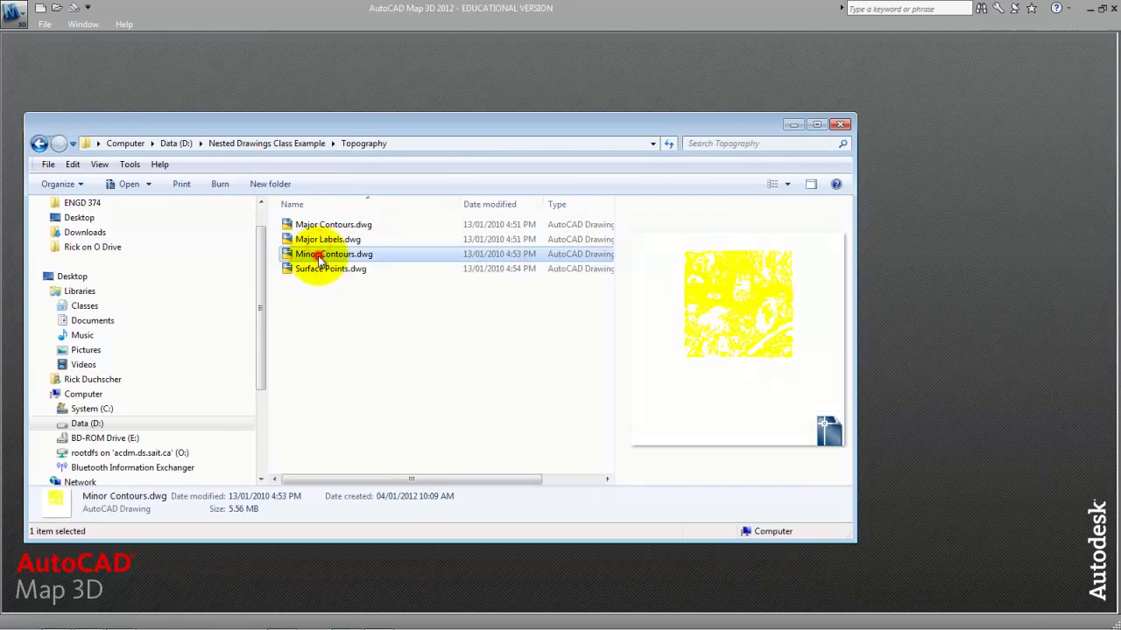
pyautogui.click(320, 272)
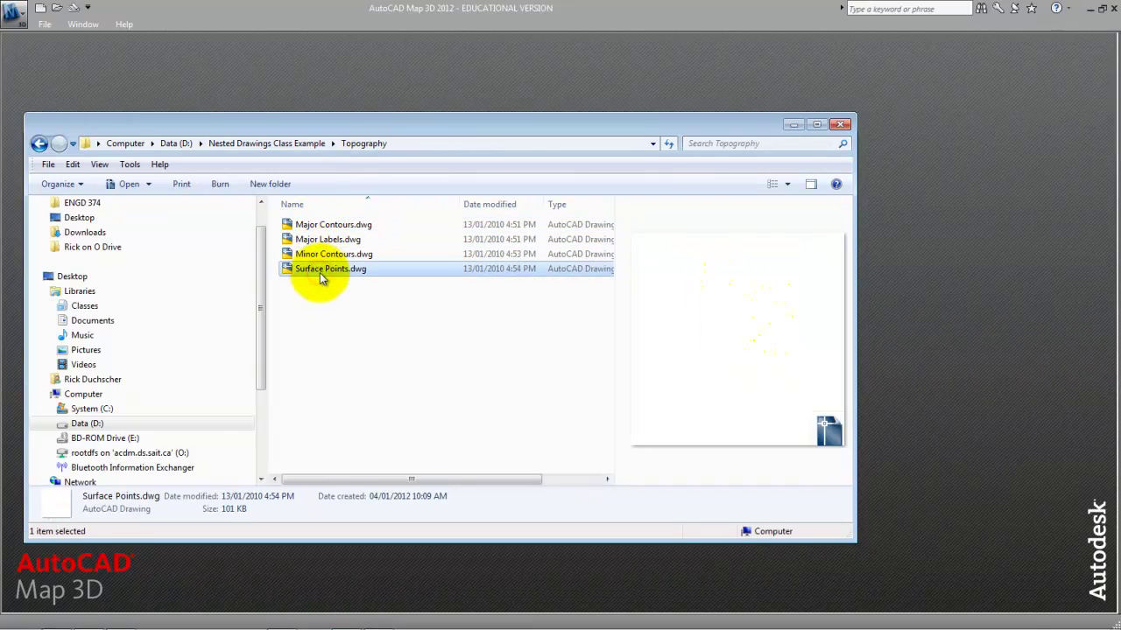
pyautogui.click(322, 255)
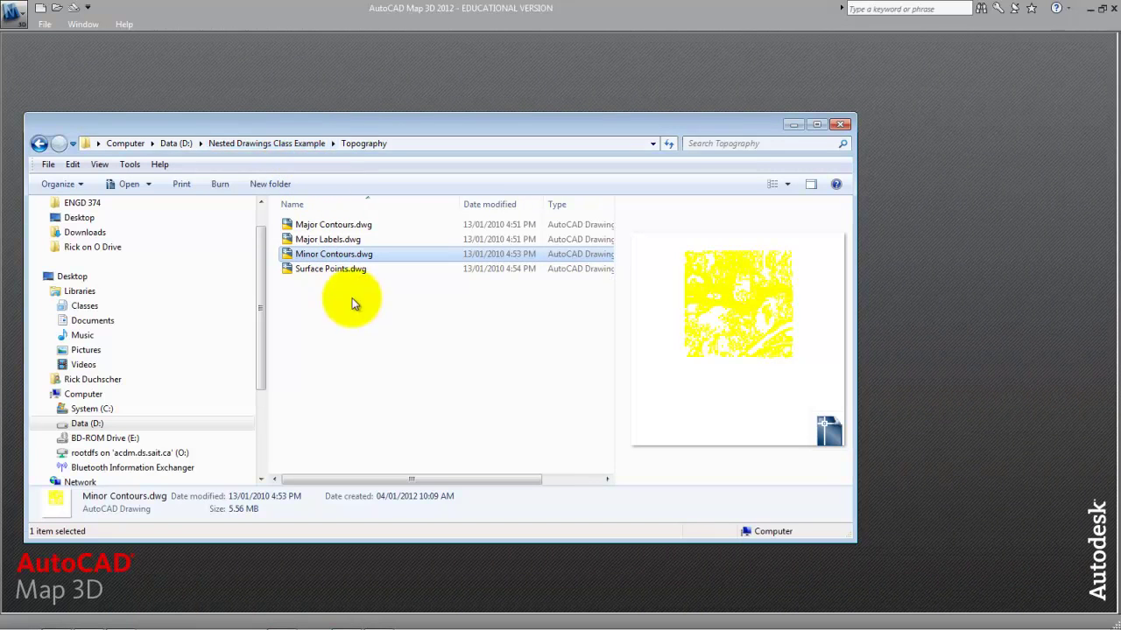
pyautogui.moveTo(350, 296); pyautogui.dragTo(306, 229)
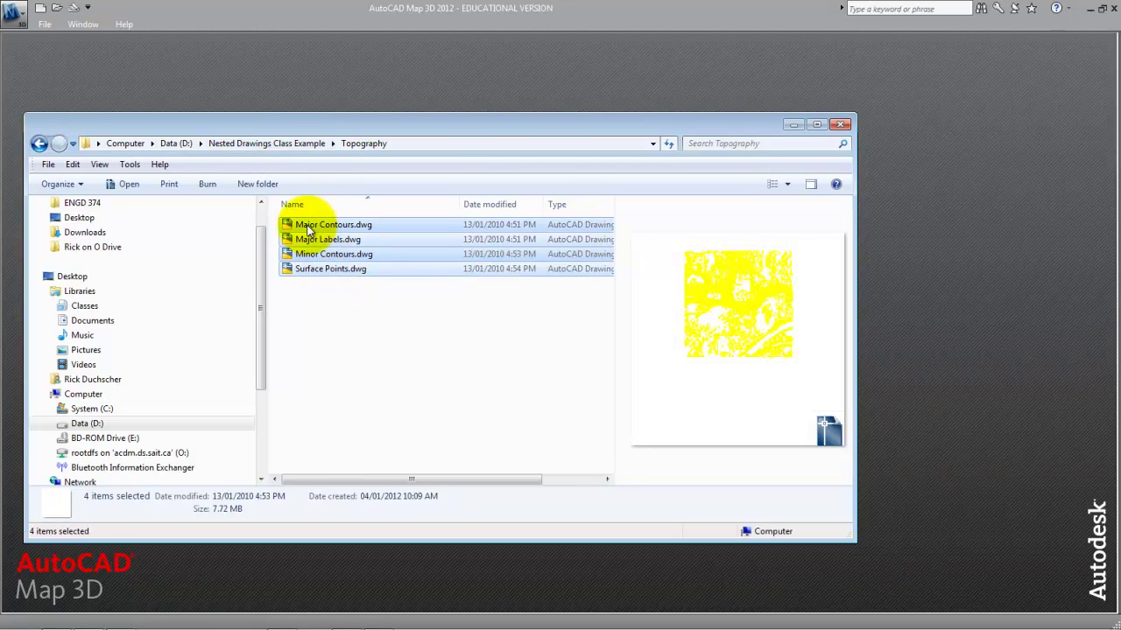
# - Reopen Cadastral, select and deselect its three drawings, then minimize Explorer
pyautogui.click(283, 143)
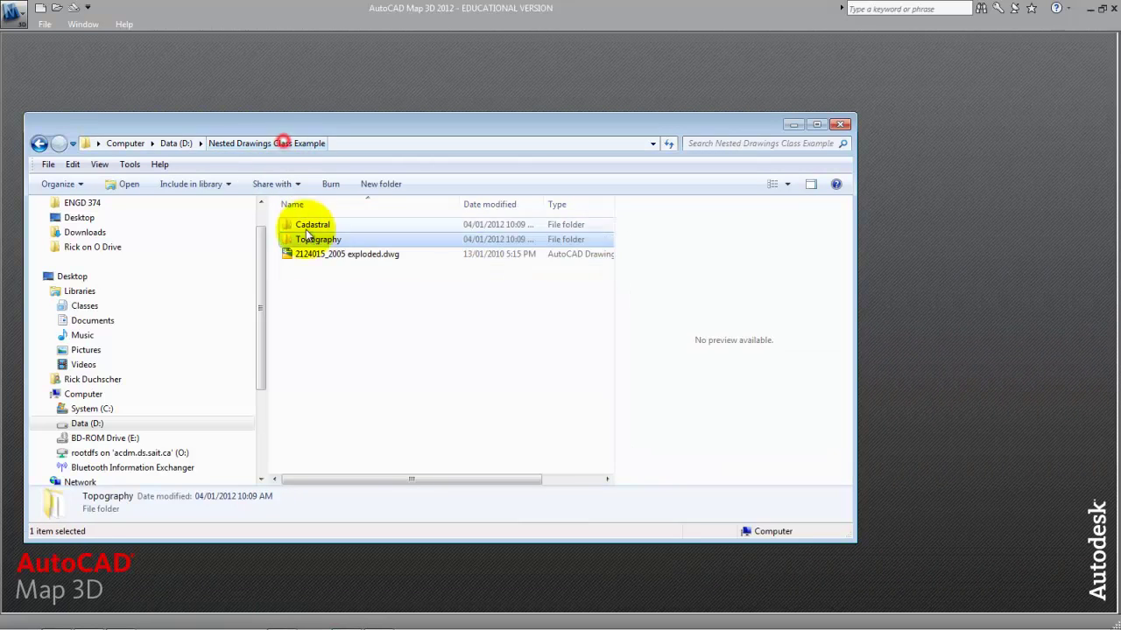
pyautogui.doubleClick(312, 225)
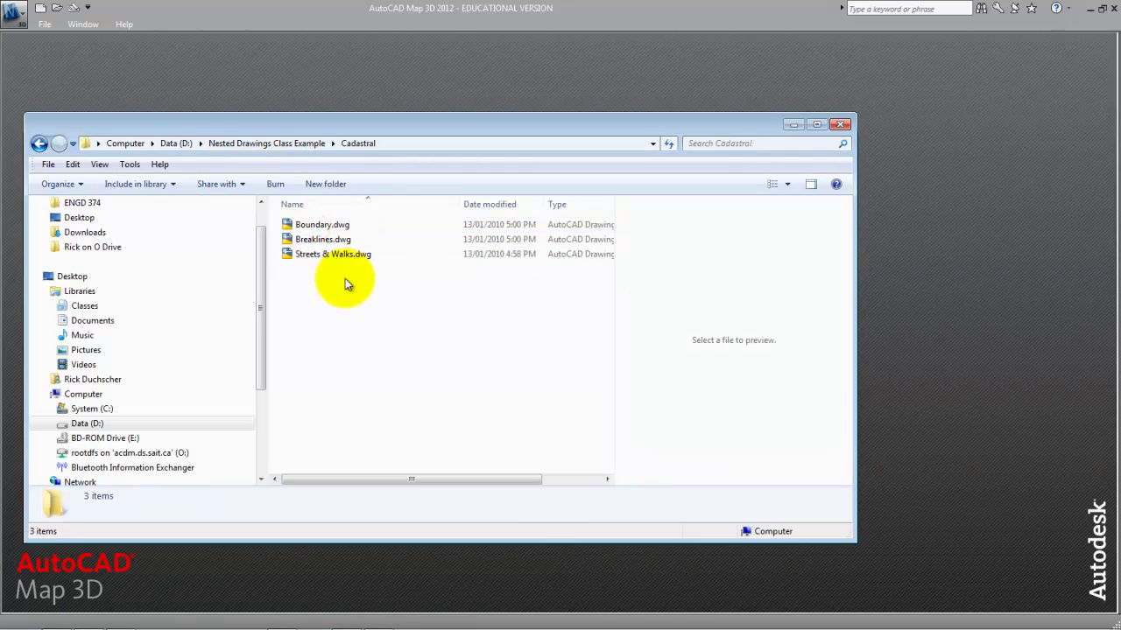
pyautogui.moveTo(345, 279); pyautogui.dragTo(297, 221)
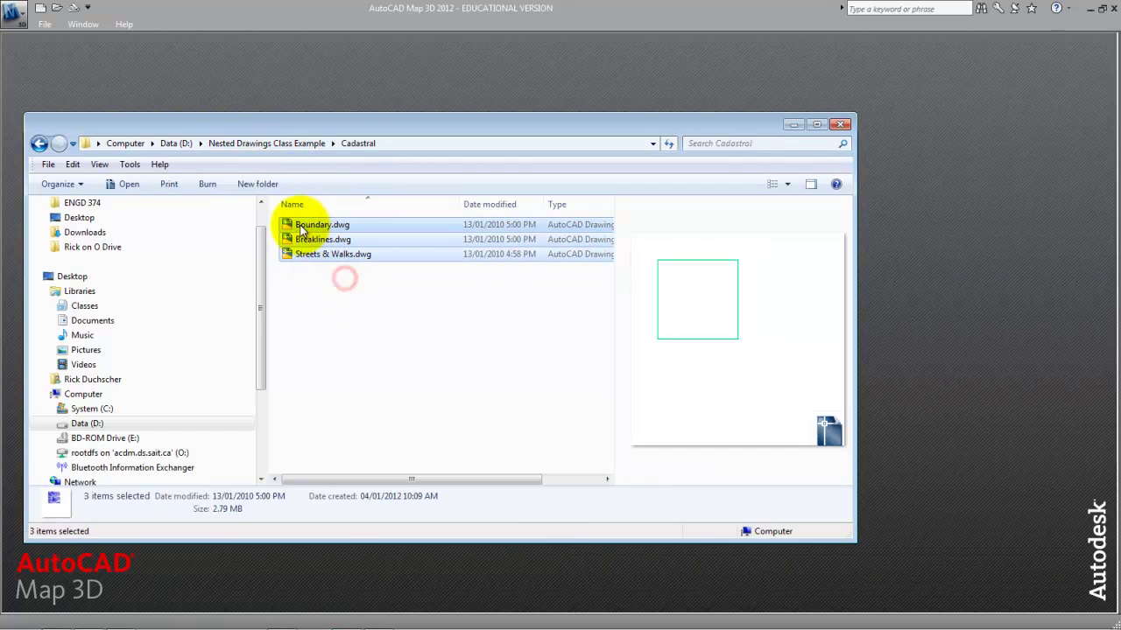
pyautogui.click(323, 275)
pyautogui.click(788, 125)
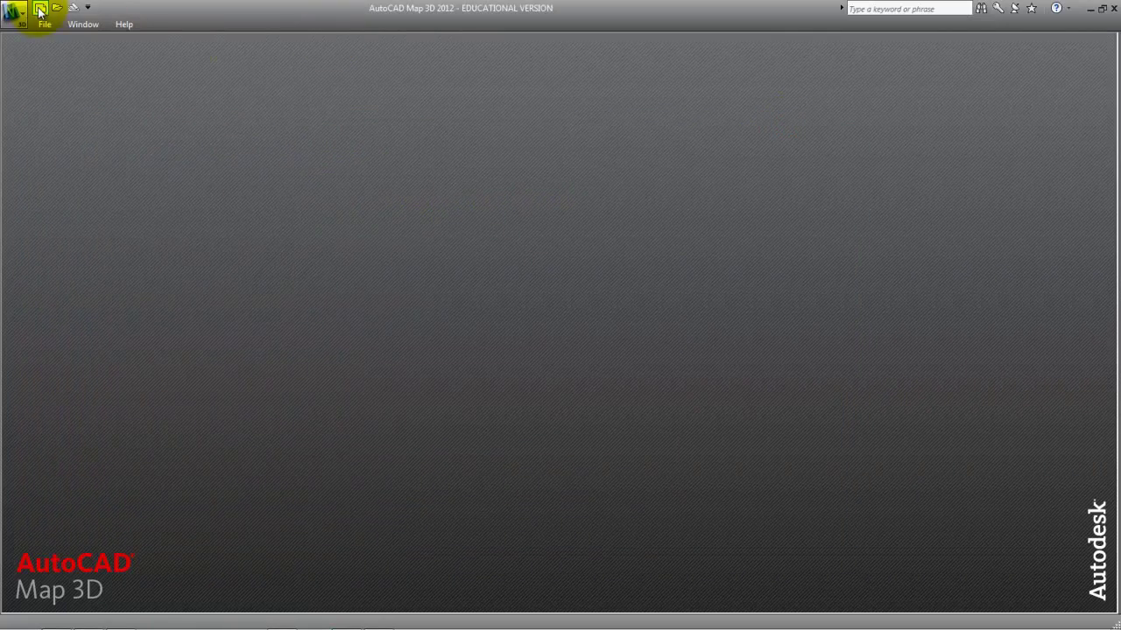
# - Create a new drawing and save it as 'Cadastral Project' in the Nested Drawings Class Example Cadastral folder
pyautogui.click(40, 8)
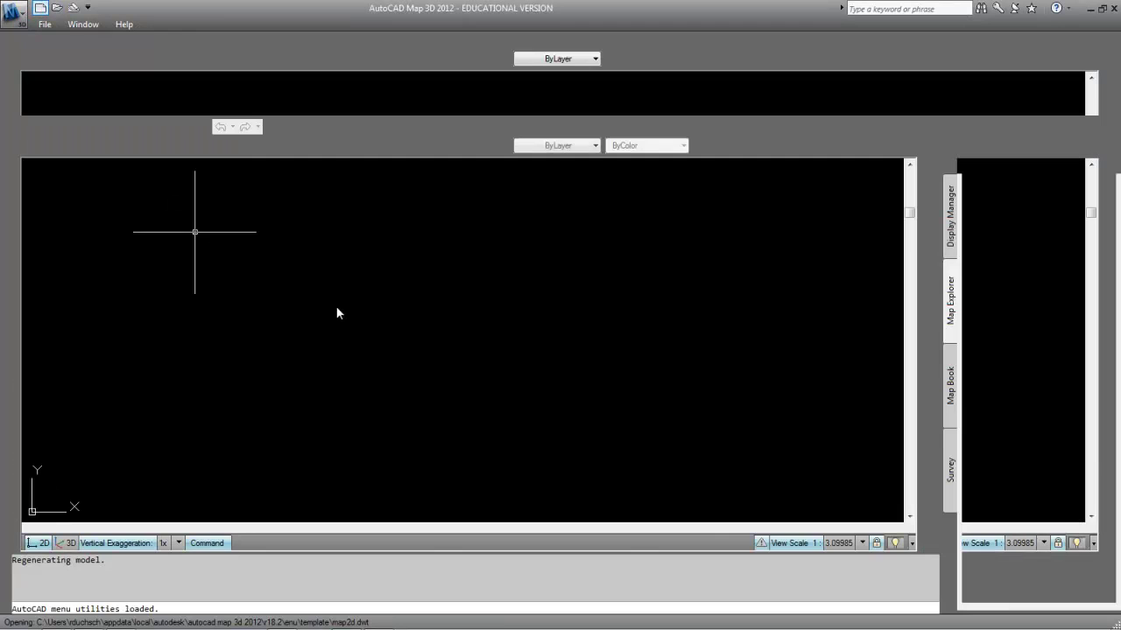
pyautogui.click(154, 83)
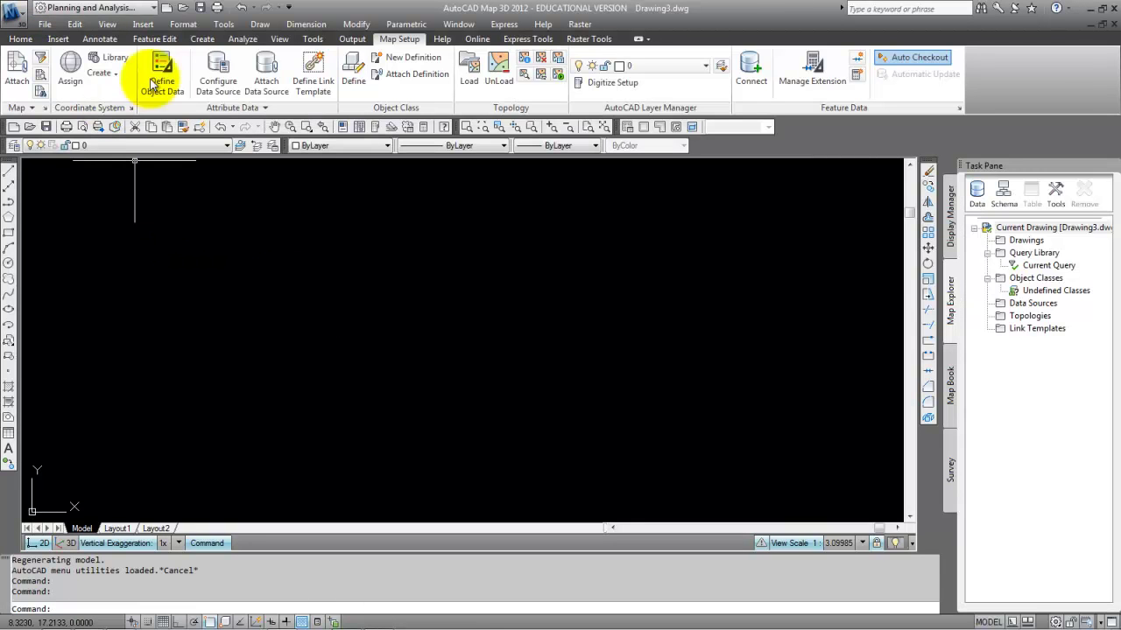
pyautogui.click(200, 7)
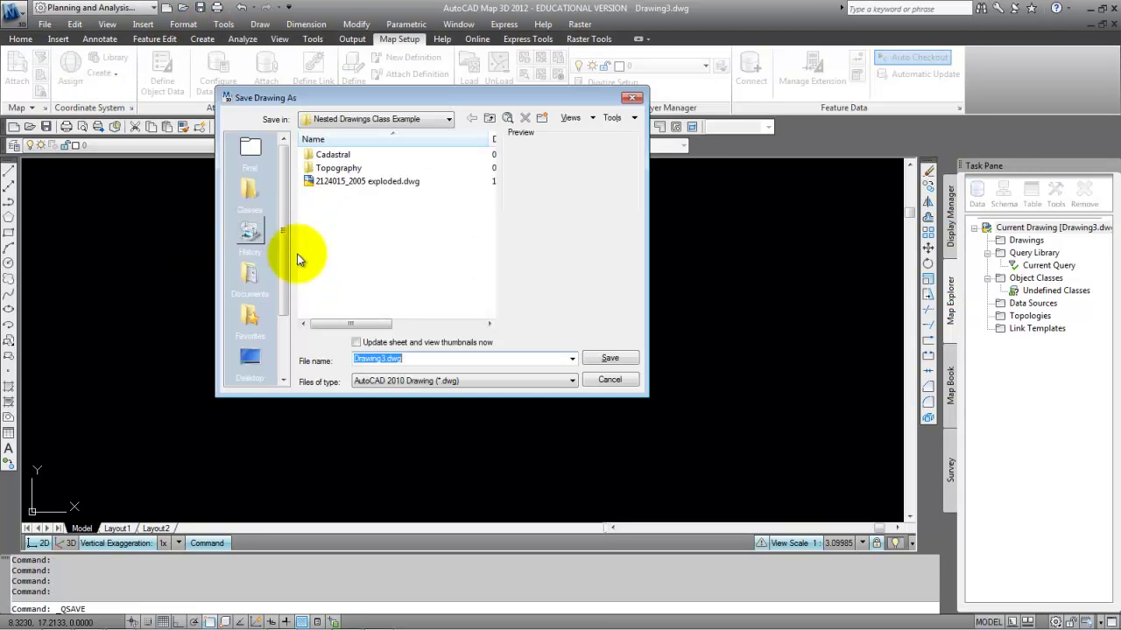
pyautogui.doubleClick(336, 156)
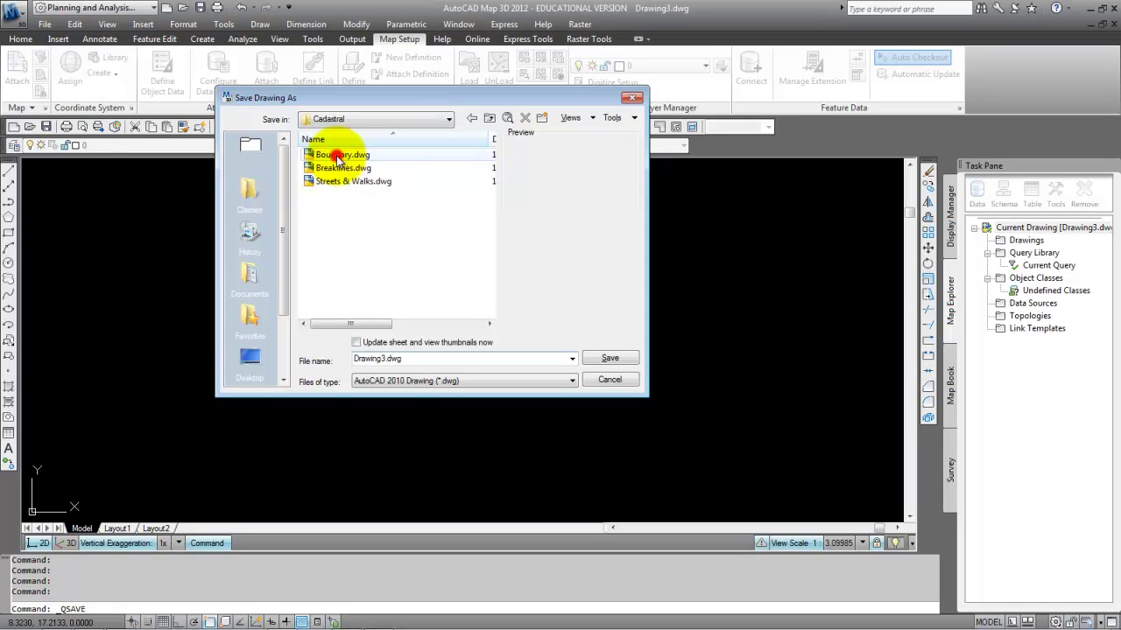
pyautogui.doubleClick(383, 356)
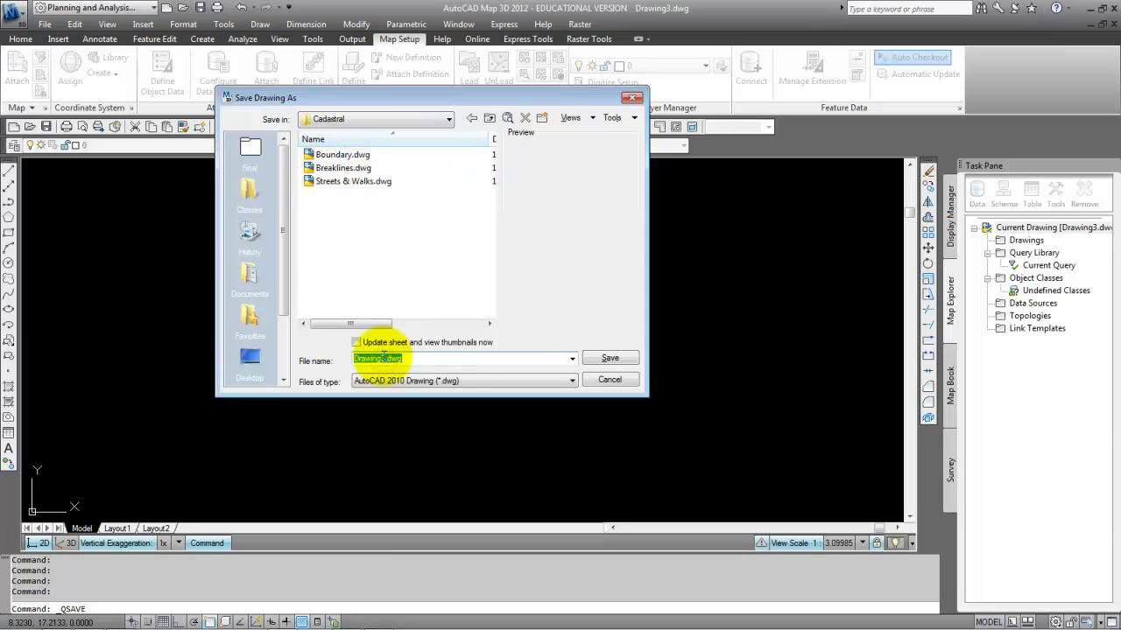
pyautogui.write('Cadastral Project')
pyautogui.press('Return')
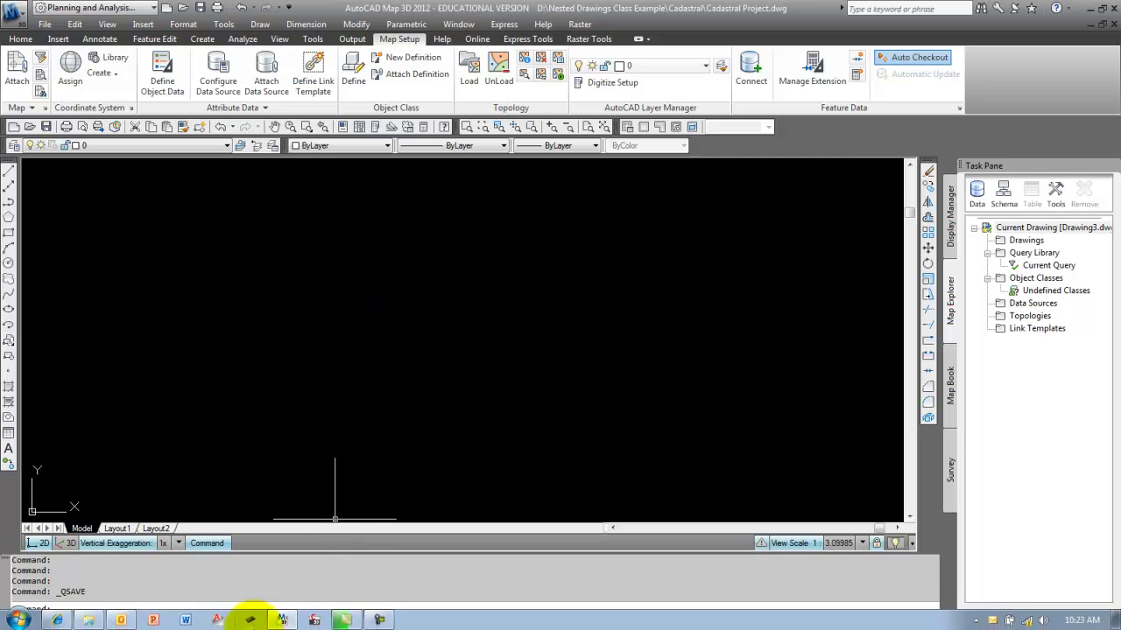
# - Select Boundary, Breaklines and Streets & Walks .dwg files and drag them onto Map Explorer's Drawings node
pyautogui.click(119, 620)
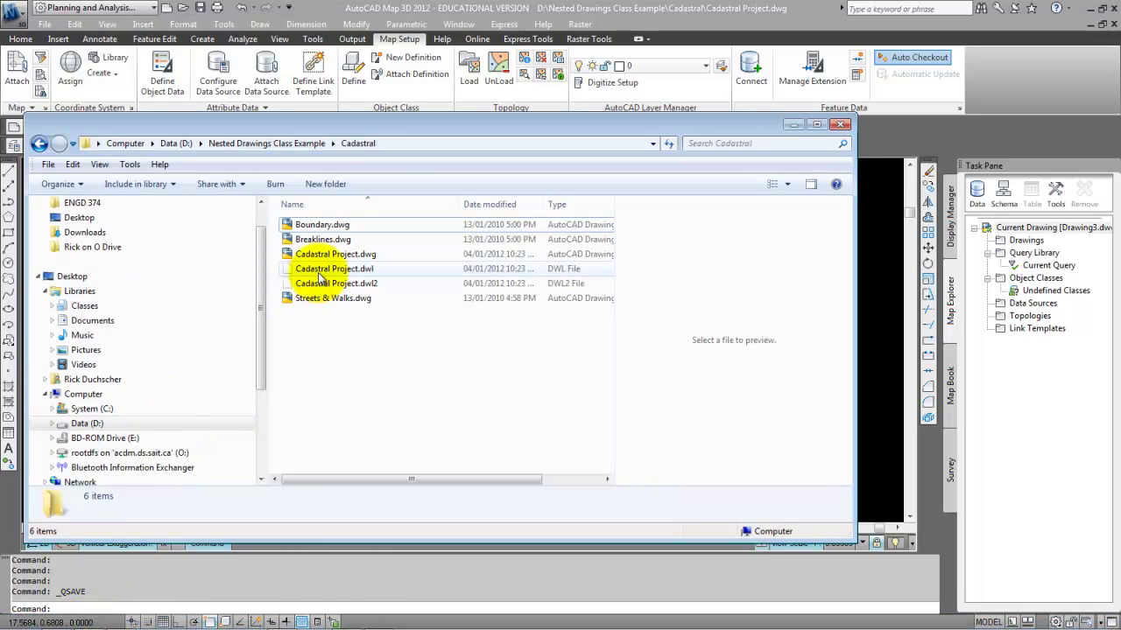
pyautogui.click(335, 229)
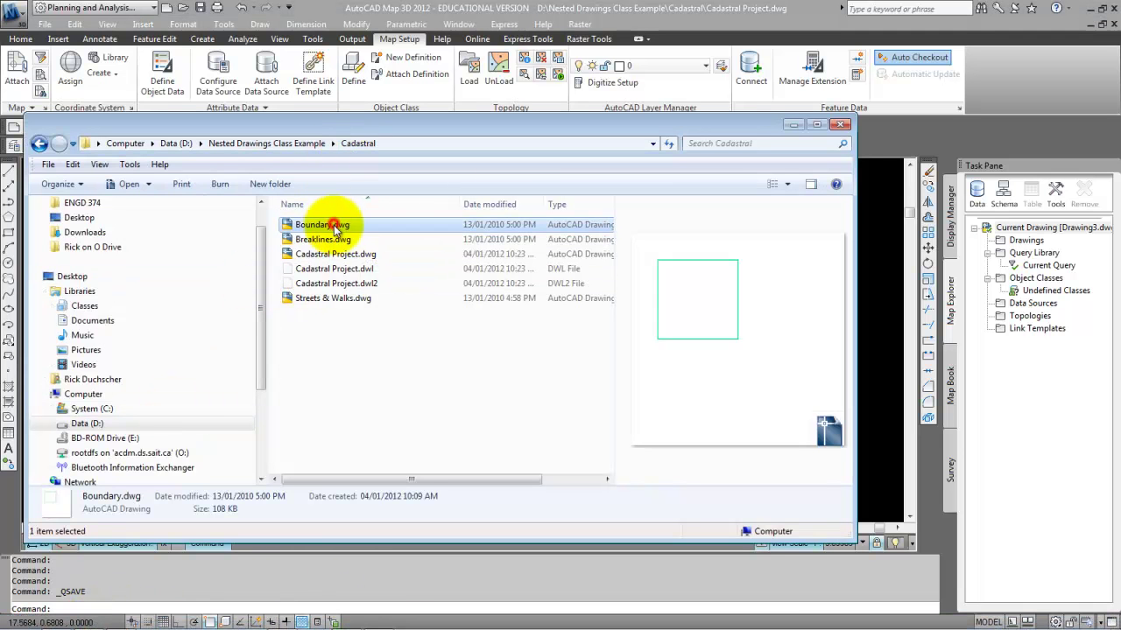
pyautogui.click(329, 236)
pyautogui.keyDown('ctrl'); pyautogui.click(326, 224); pyautogui.keyUp('ctrl')
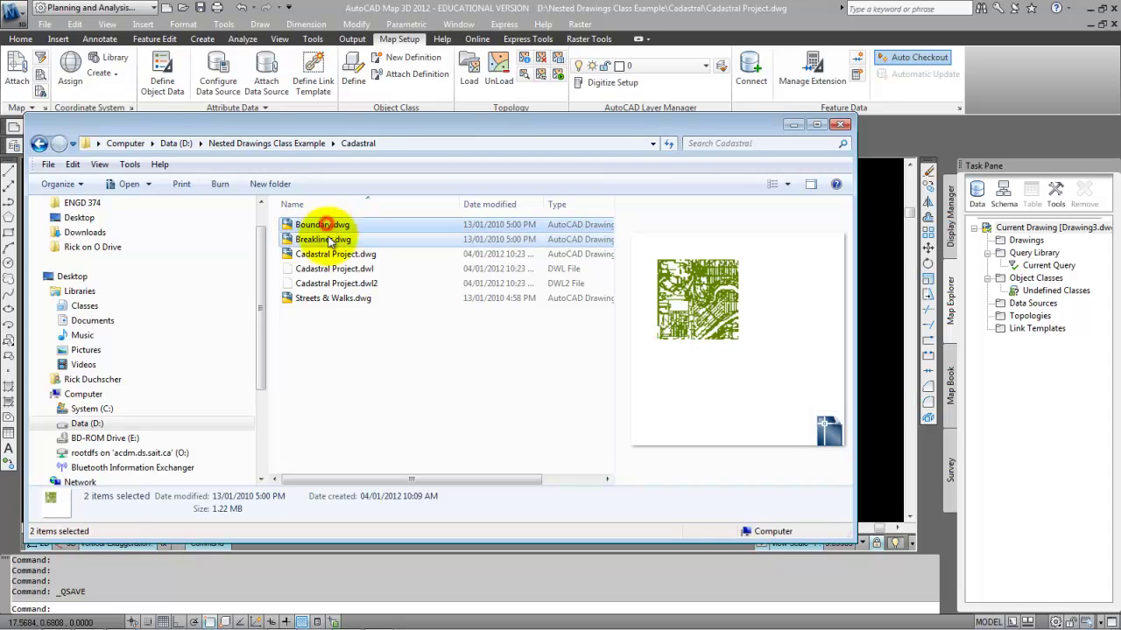
pyautogui.keyDown('ctrl'); pyautogui.click(330, 298); pyautogui.keyUp('ctrl')
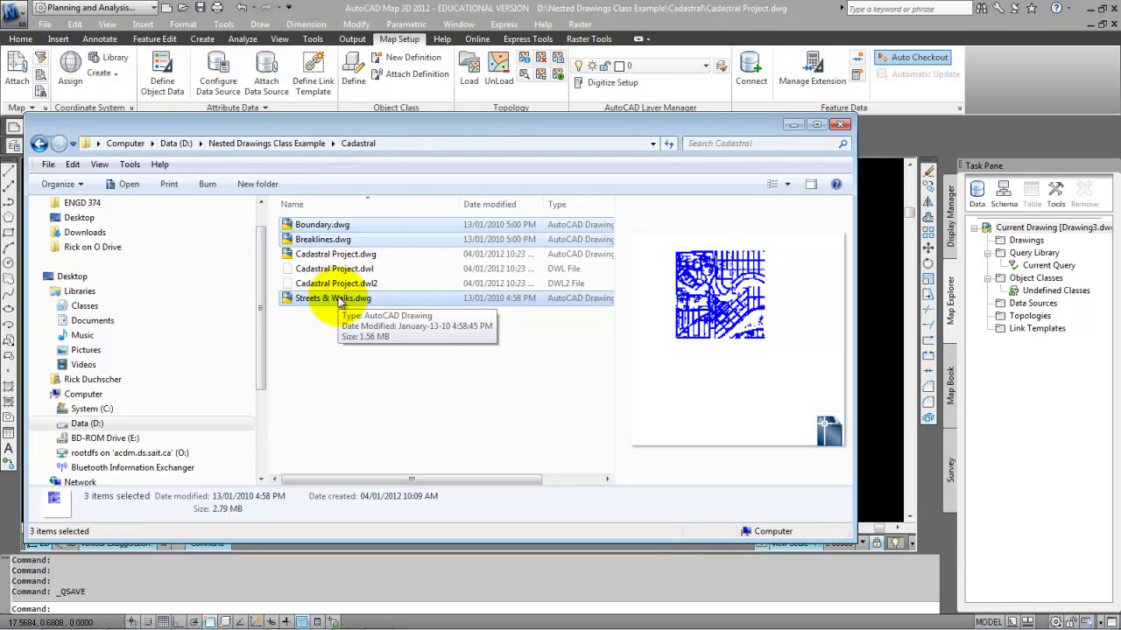
pyautogui.moveTo(340, 301)
pyautogui.mouseDown()
pyautogui.moveTo(920, 324)
pyautogui.moveTo(1050, 376)
pyautogui.mouseUp()
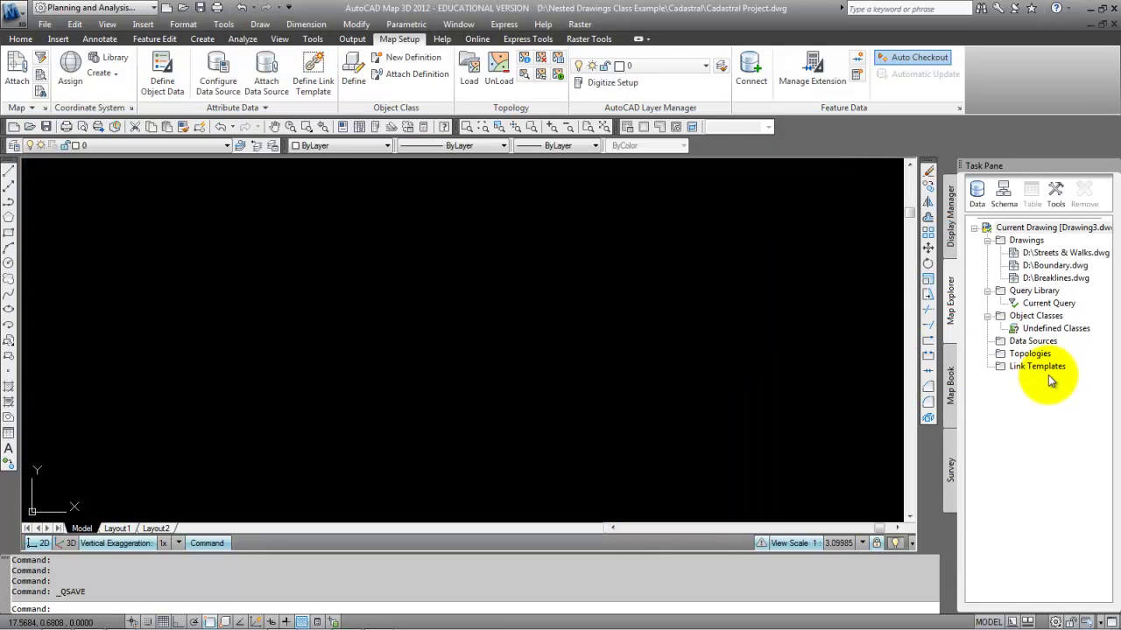
# - Quick View the three attached drawings zoomed to extents, then REGEN to clear the display
pyautogui.rightClick(1020, 245)
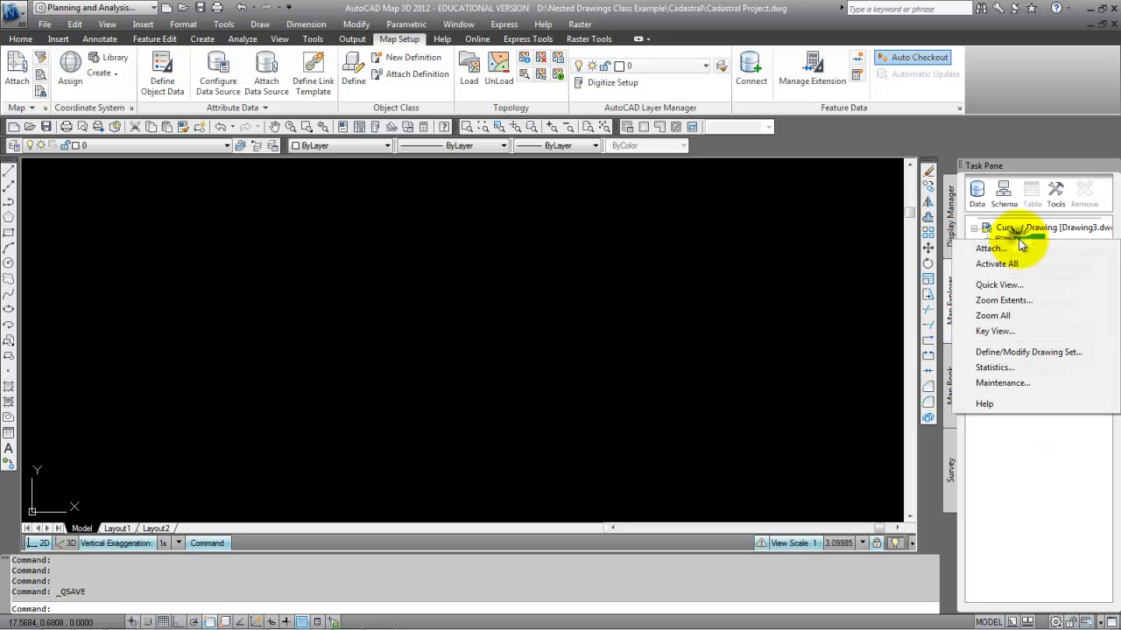
pyautogui.click(998, 285)
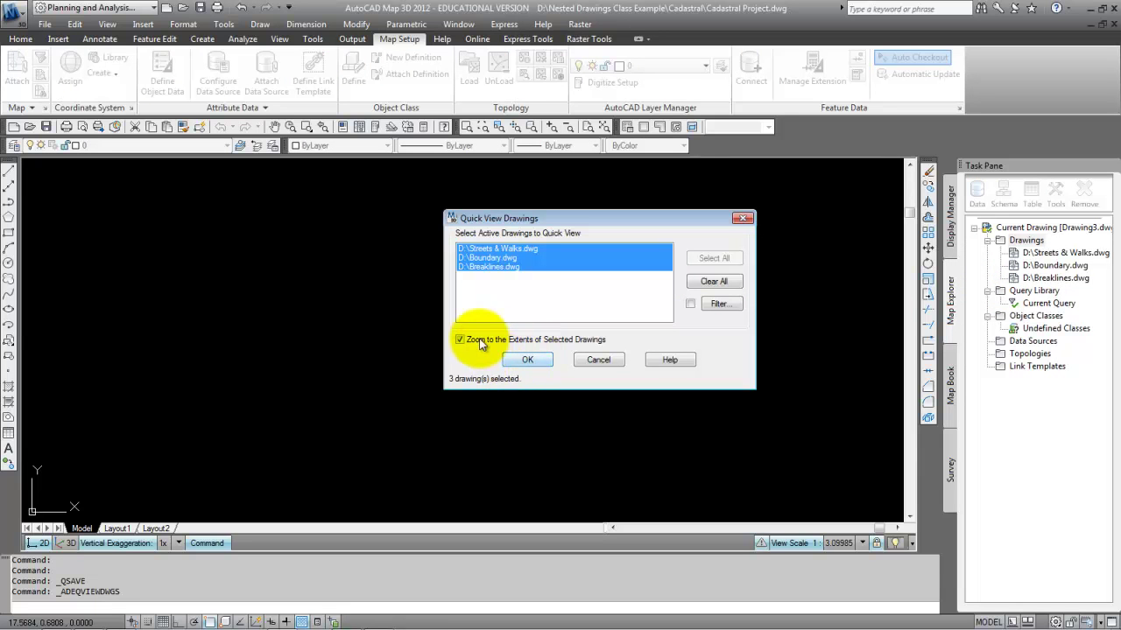
pyautogui.click(528, 360)
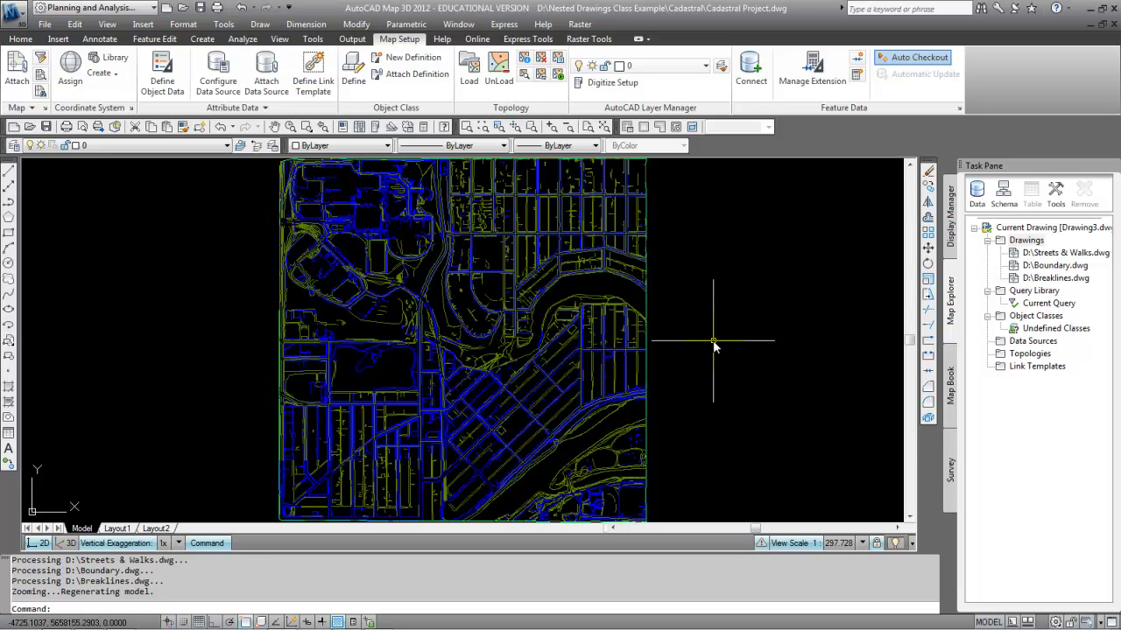
pyautogui.press('Return')
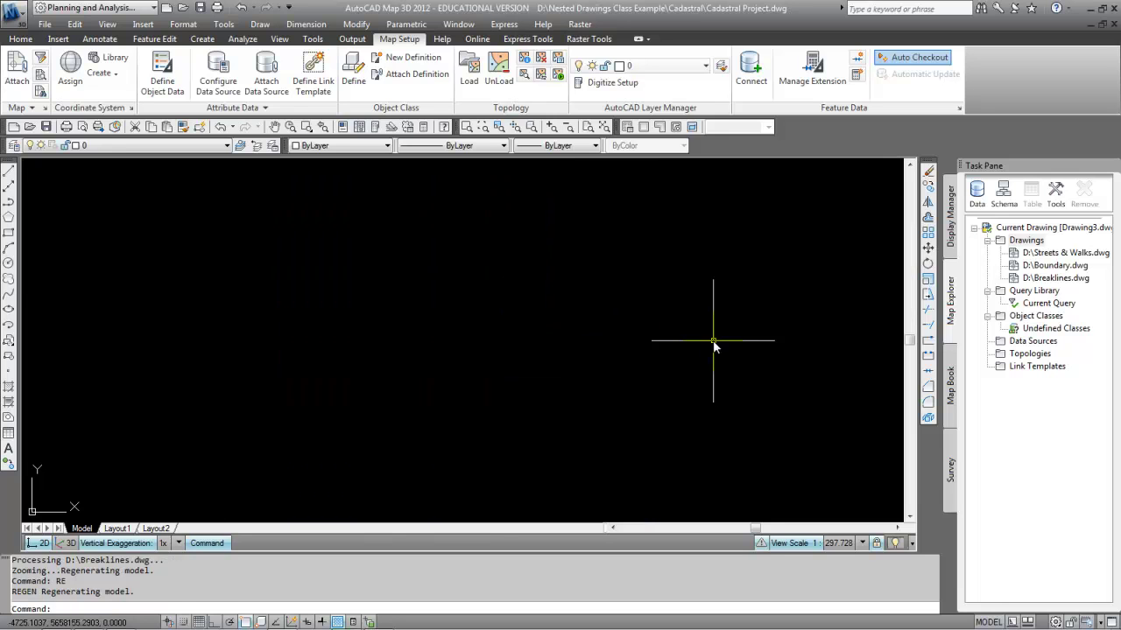
# - Save Cadastral Project.dwg, review its attached Streets & Walks and Boundary drawings, close it, and start a new drawing
pyautogui.click(200, 8)
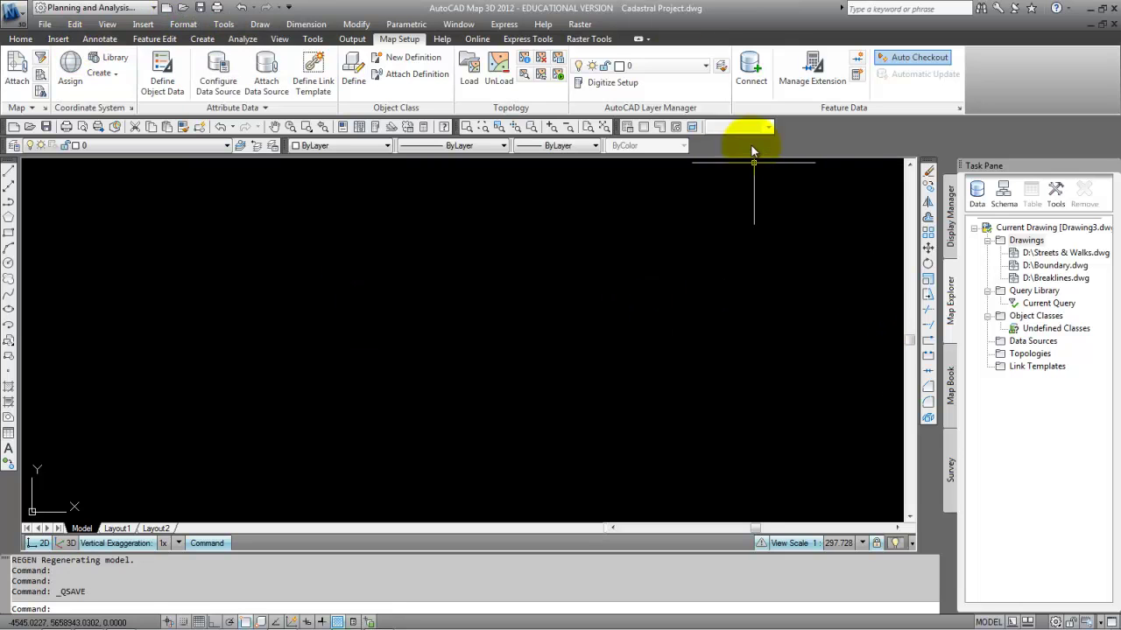
pyautogui.click(670, 7)
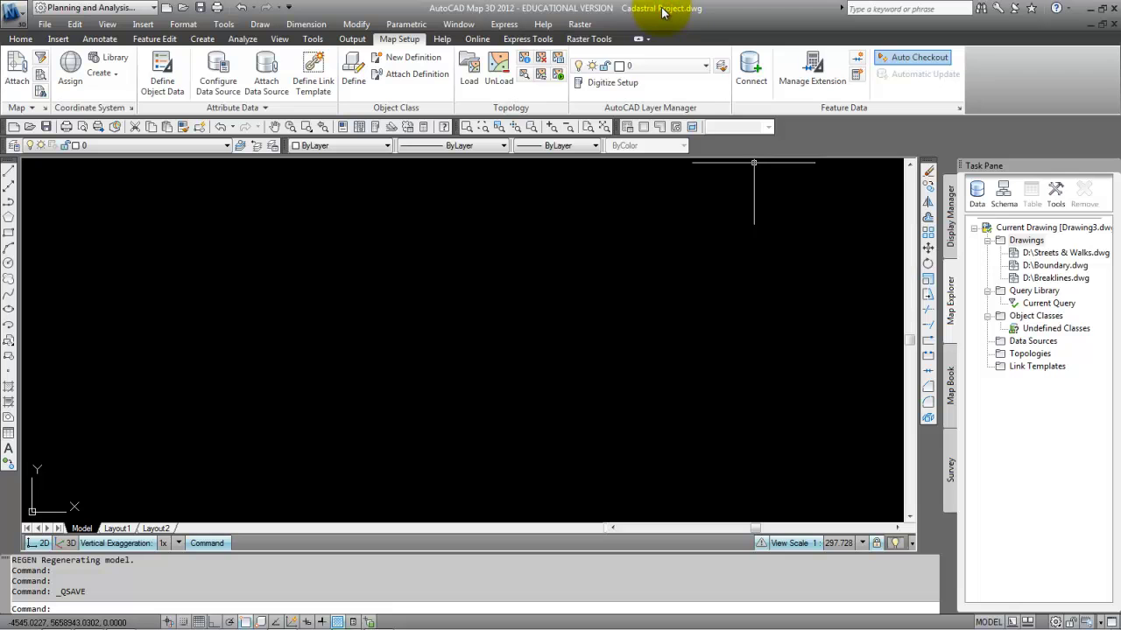
pyautogui.click(1039, 253)
pyautogui.click(1047, 265)
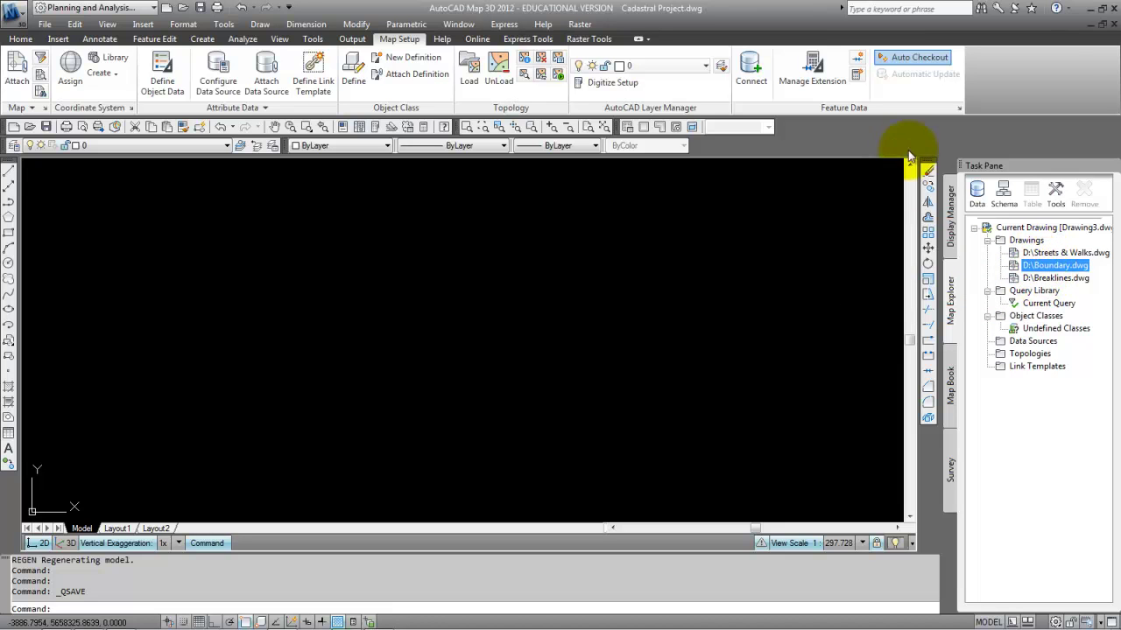
pyautogui.click(1114, 26)
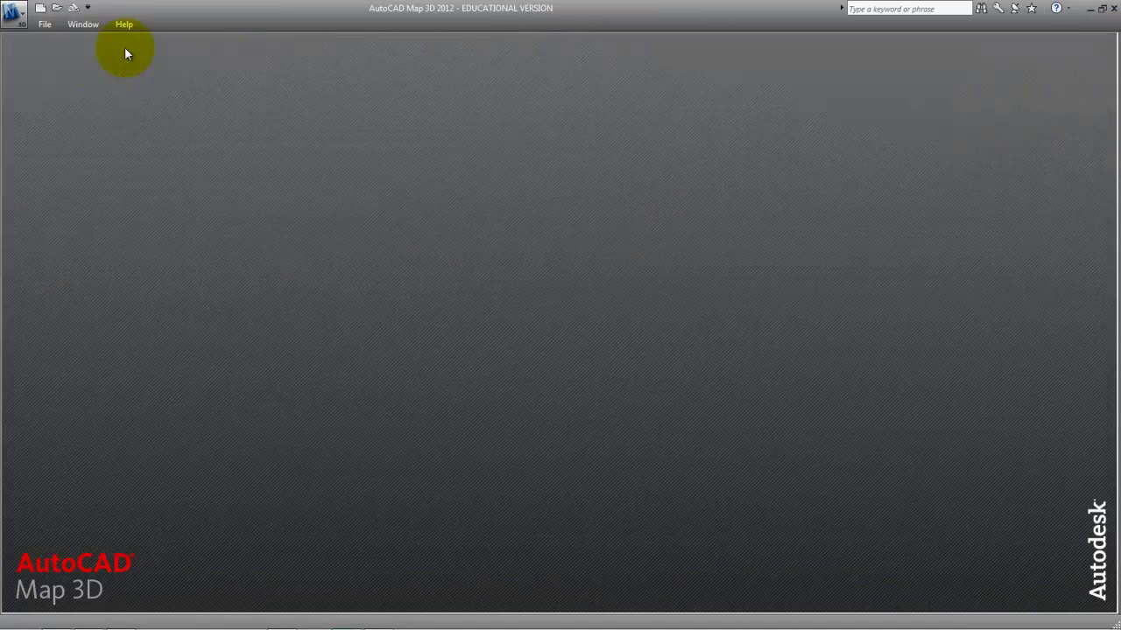
pyautogui.click(42, 10)
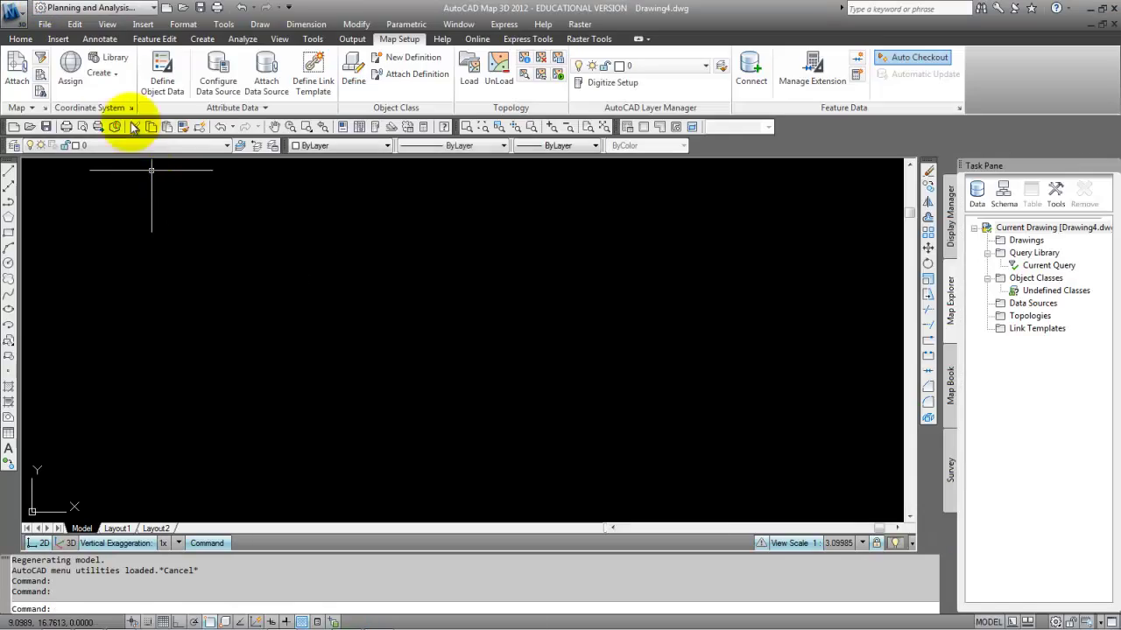
# - Save the blank drawing as 'Topography Project' in the Nested Drawings Class Example Topography folder
pyautogui.click(200, 7)
pyautogui.click(490, 117)
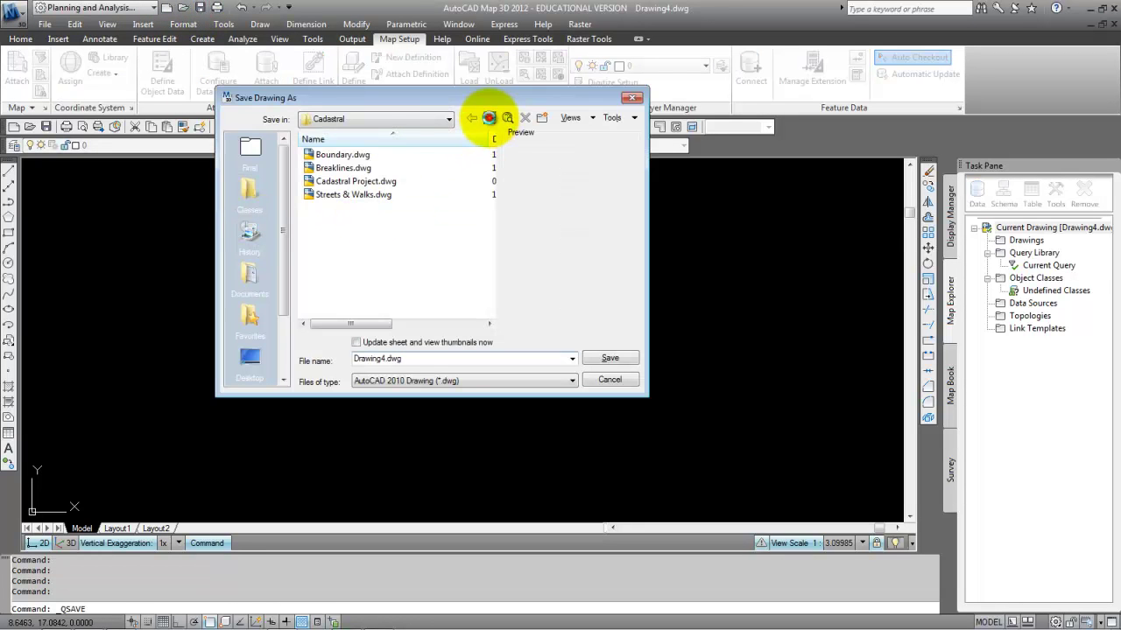
pyautogui.doubleClick(342, 168)
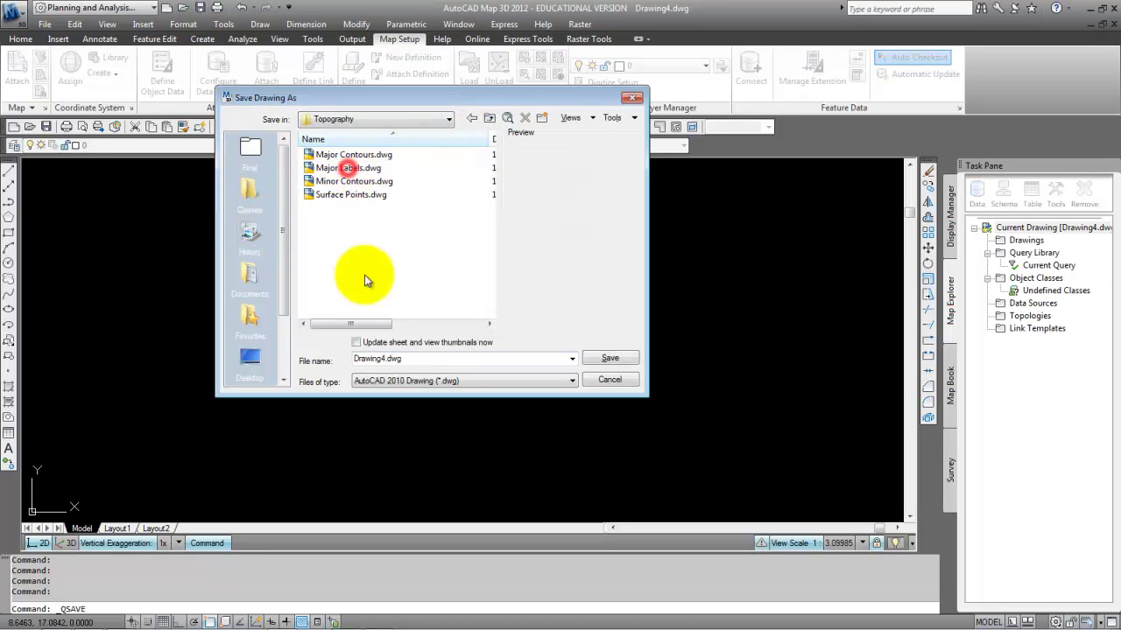
pyautogui.doubleClick(376, 358)
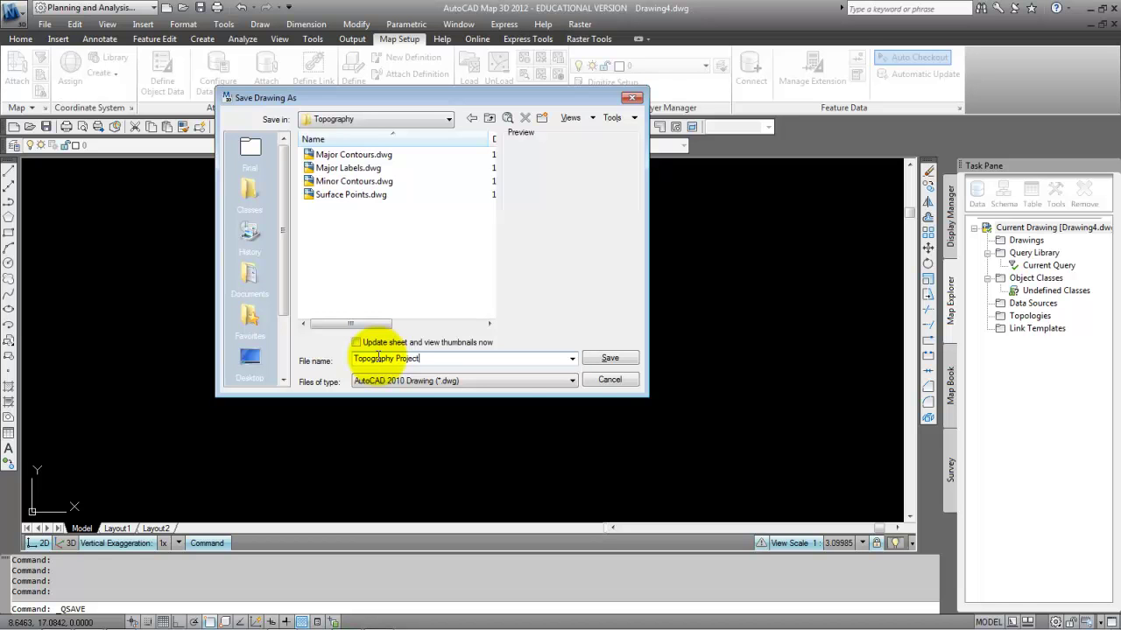
pyautogui.click(604, 360)
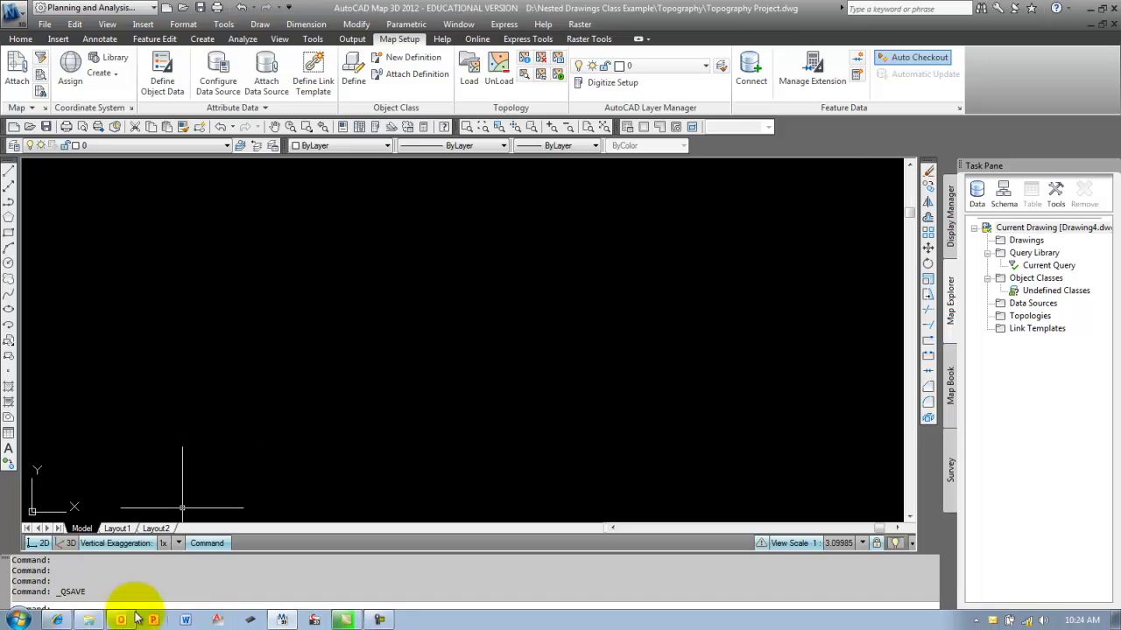
# - Drag Major Contours, Major Labels, Minor Contours and Surface Points from Topography onto Map Explorer's Drawings node
pyautogui.click(91, 620)
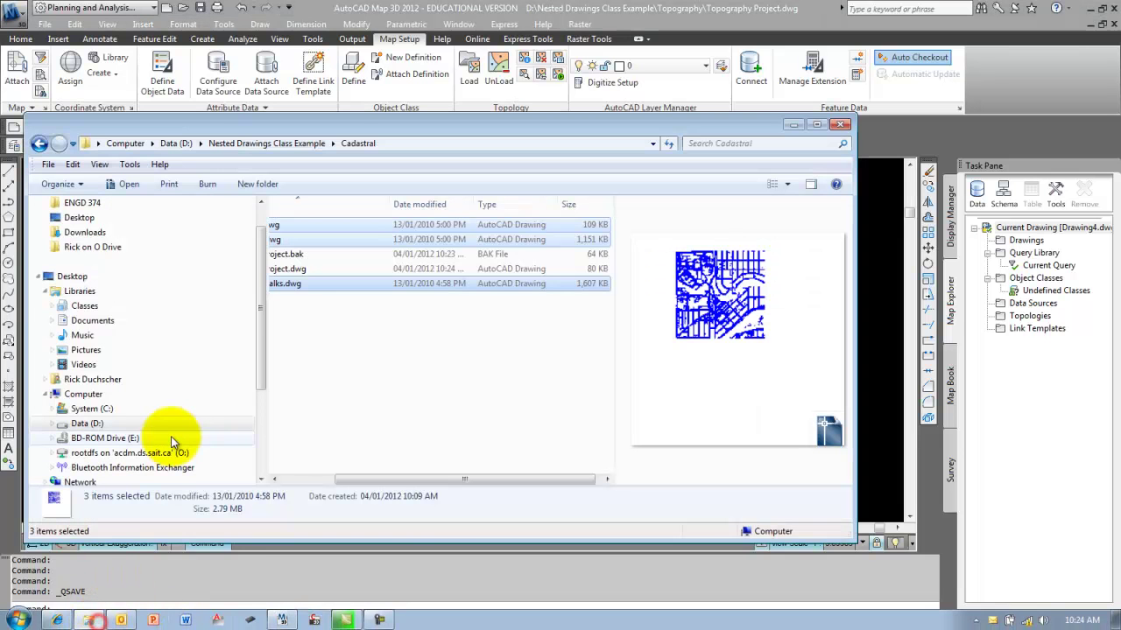
pyautogui.click(294, 144)
pyautogui.doubleClick(314, 242)
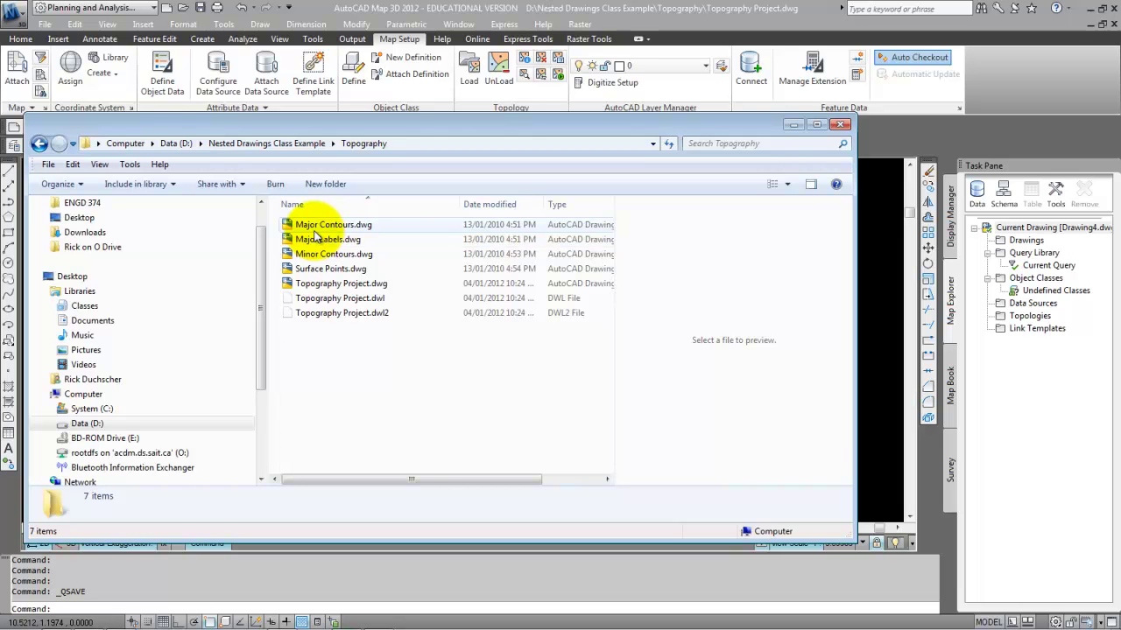
pyautogui.click(314, 225)
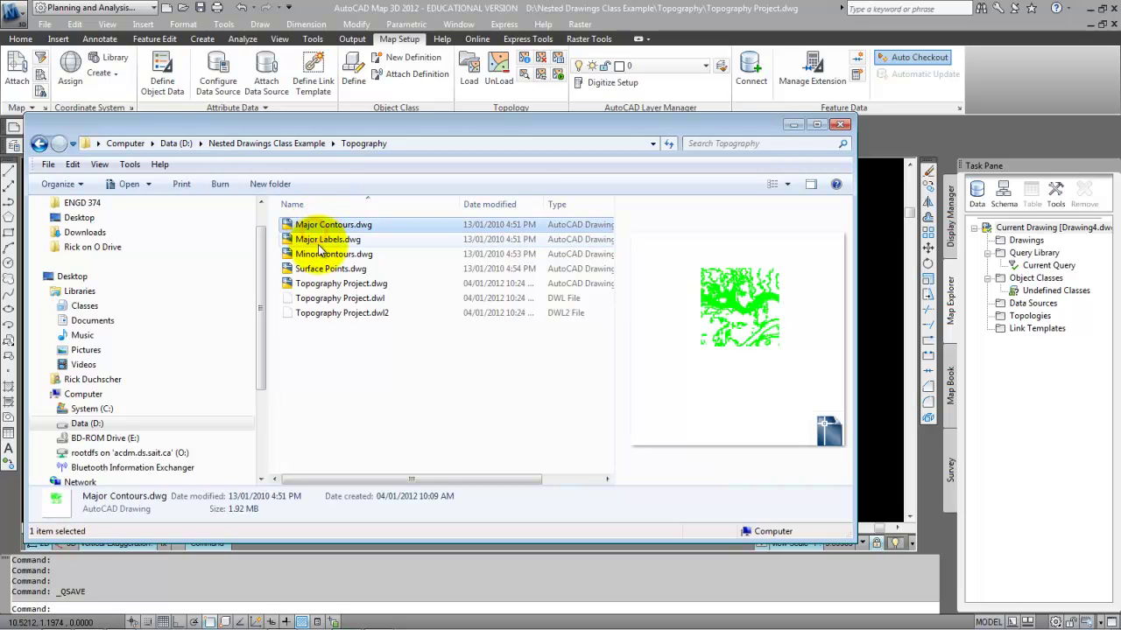
pyautogui.keyDown('ctrl'); pyautogui.click(317, 238); pyautogui.keyUp('ctrl')
pyautogui.keyDown('ctrl'); pyautogui.click(337, 254); pyautogui.keyUp('ctrl')
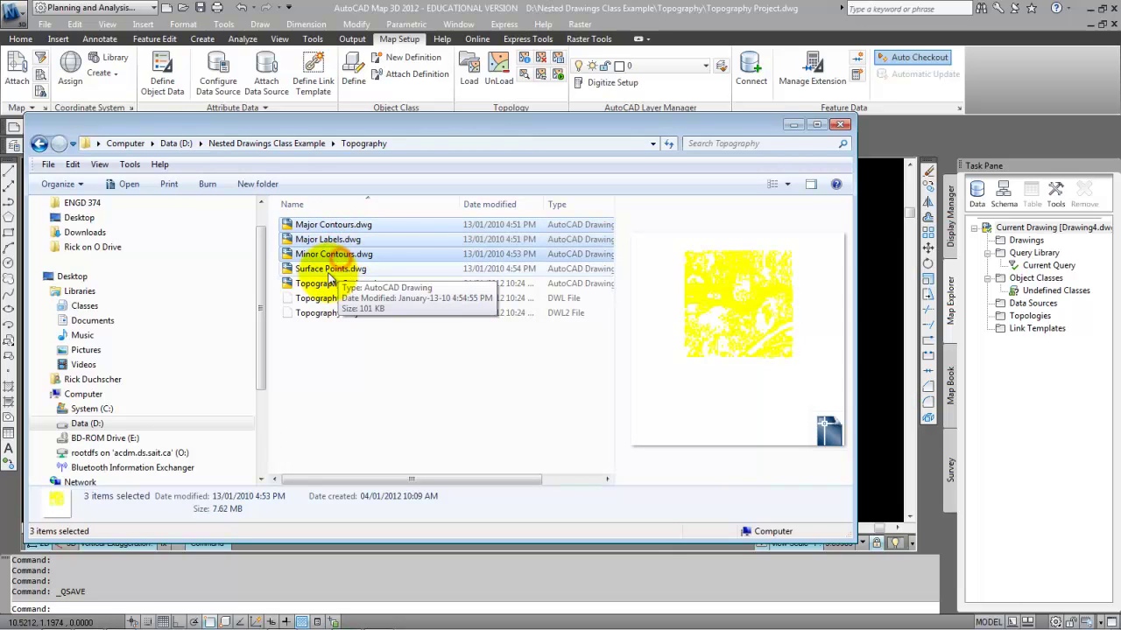
pyautogui.keyDown('ctrl'); pyautogui.click(341, 269); pyautogui.keyUp('ctrl')
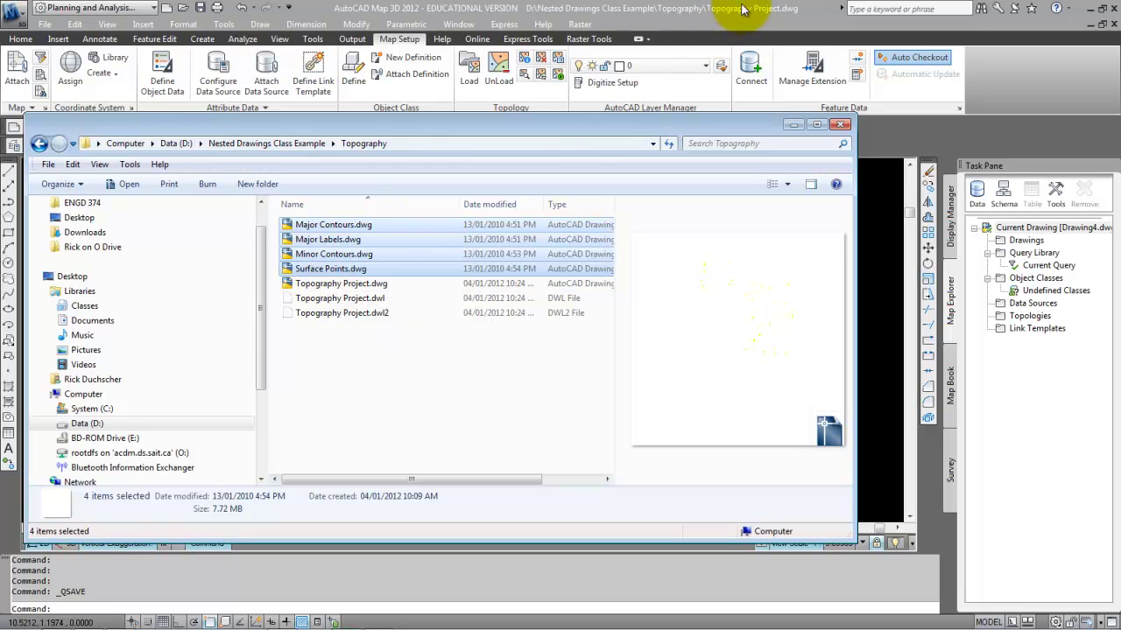
pyautogui.moveTo(328, 254)
pyautogui.mouseDown()
pyautogui.moveTo(306, 245)
pyautogui.moveTo(1001, 351)
pyautogui.moveTo(1024, 376)
pyautogui.mouseUp()
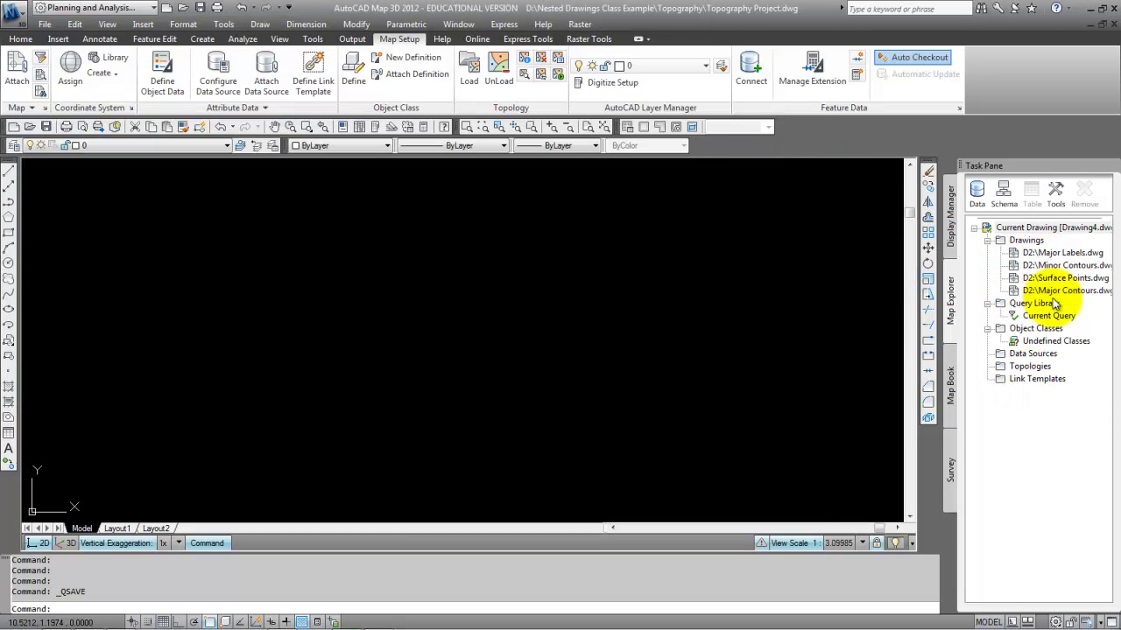
# - Quick-view all four attached topography drawings zoomed to their extents
pyautogui.rightClick(1028, 242)
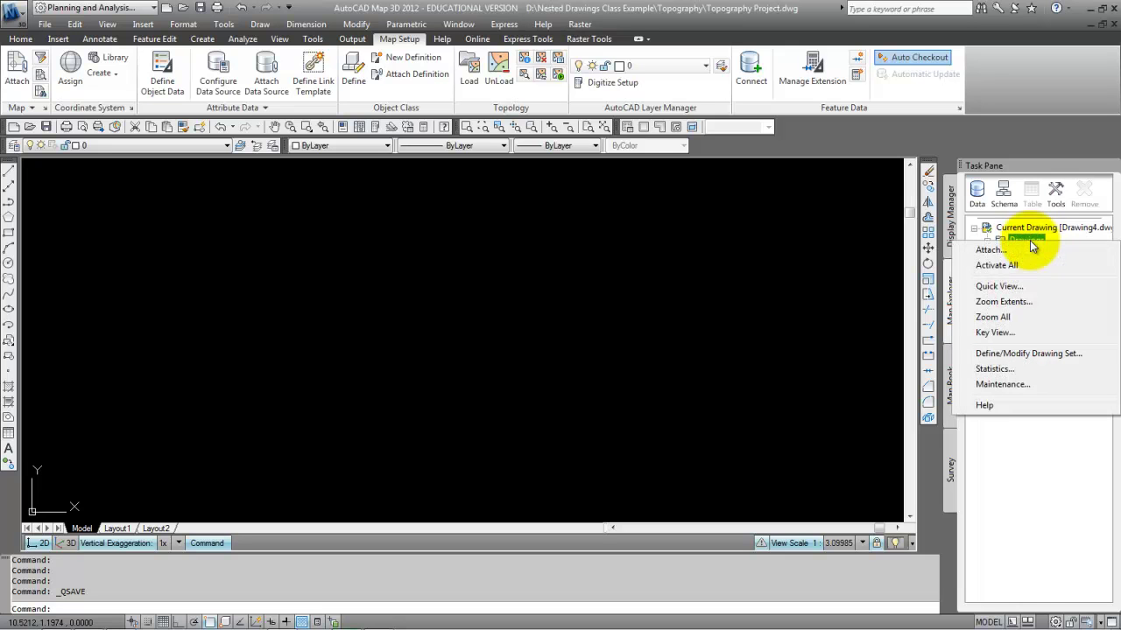
pyautogui.click(1005, 286)
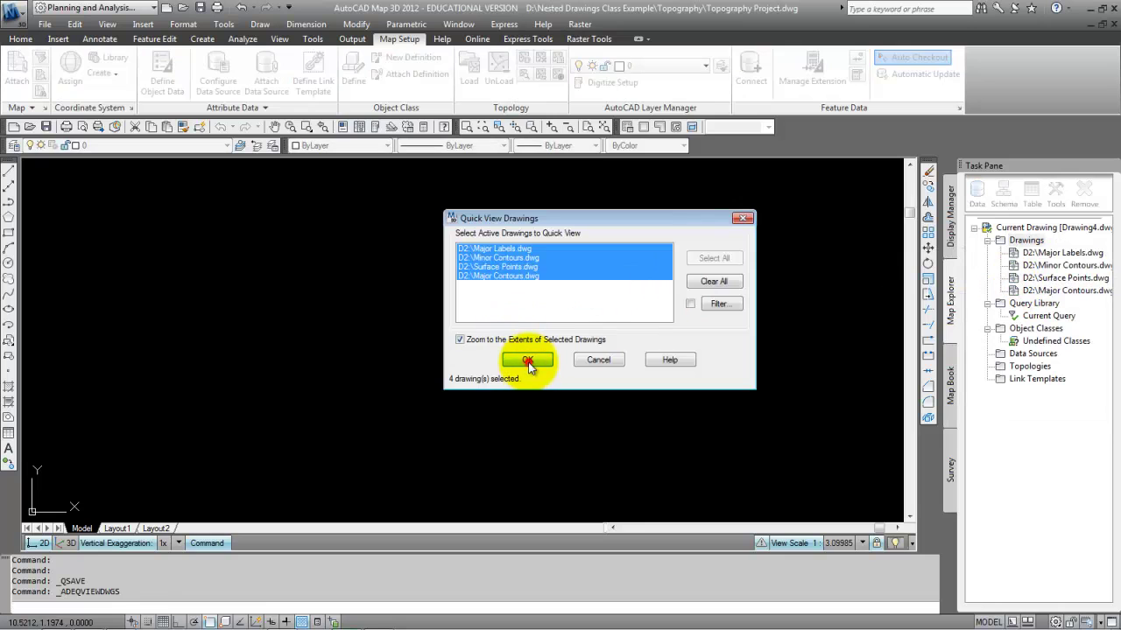
pyautogui.click(528, 362)
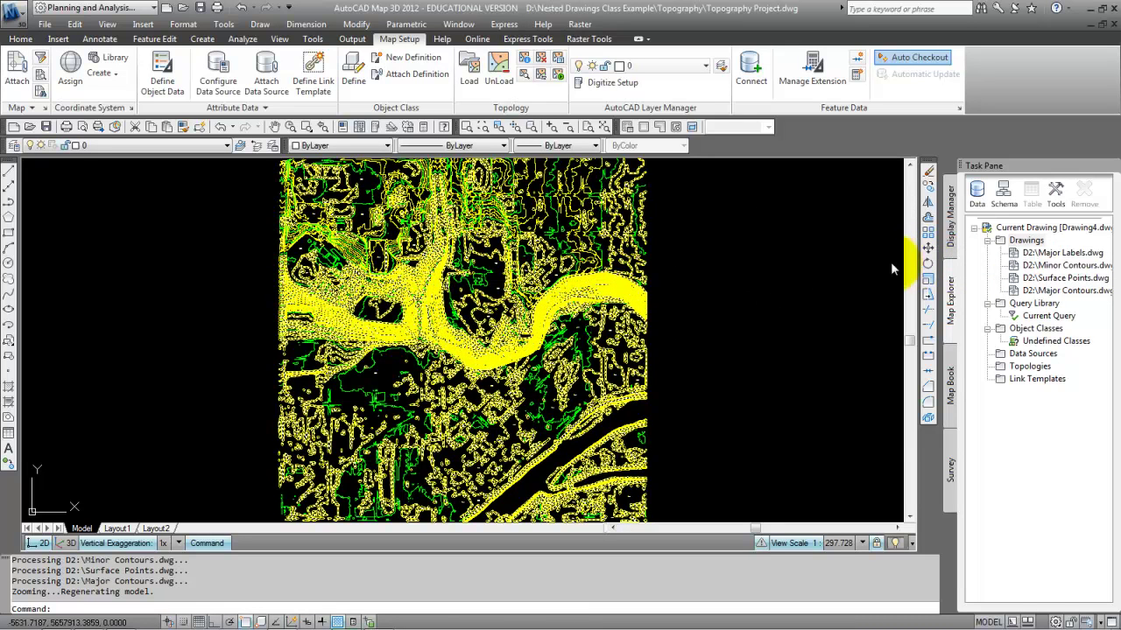
# - Save and close Topography Project.dwg, returning to Windows Explorer
pyautogui.click(199, 8)
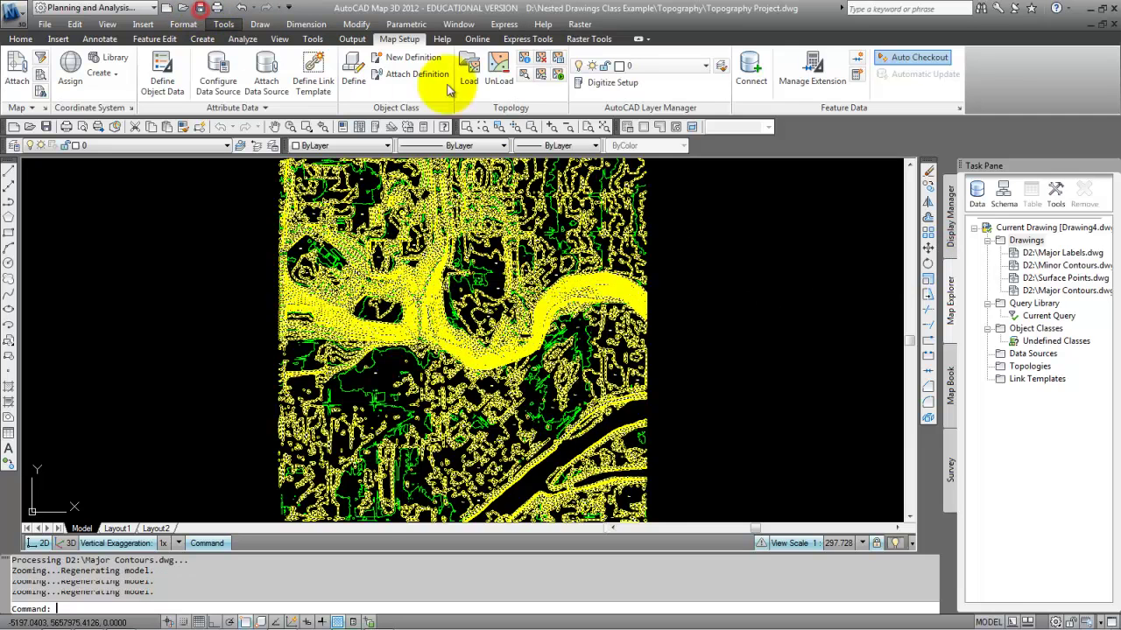
pyautogui.click(1113, 24)
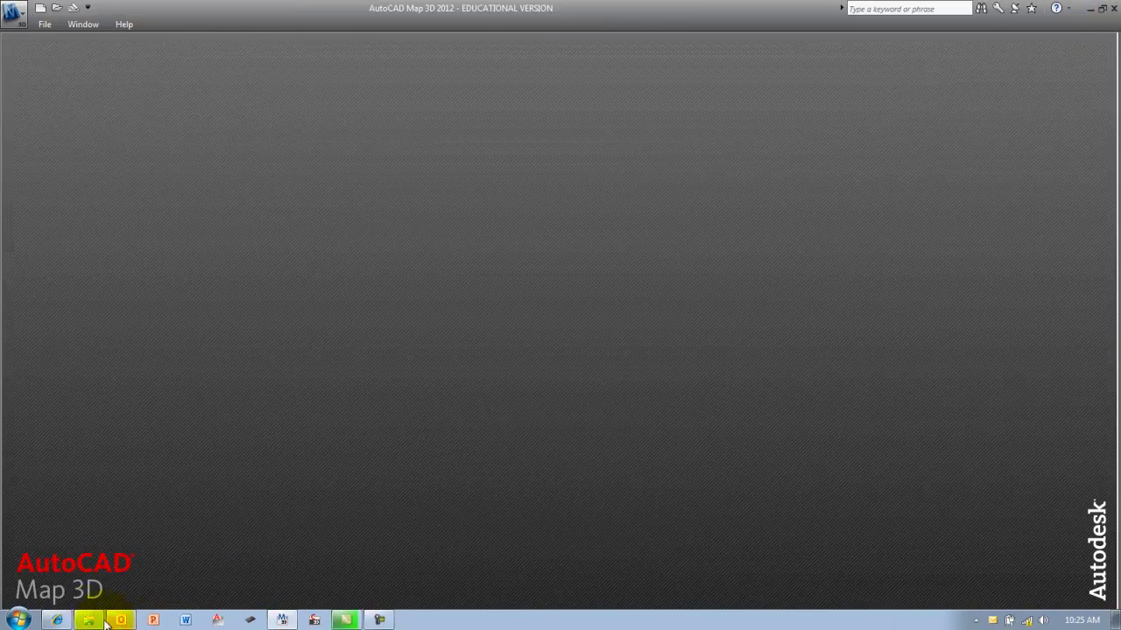
pyautogui.click(102, 620)
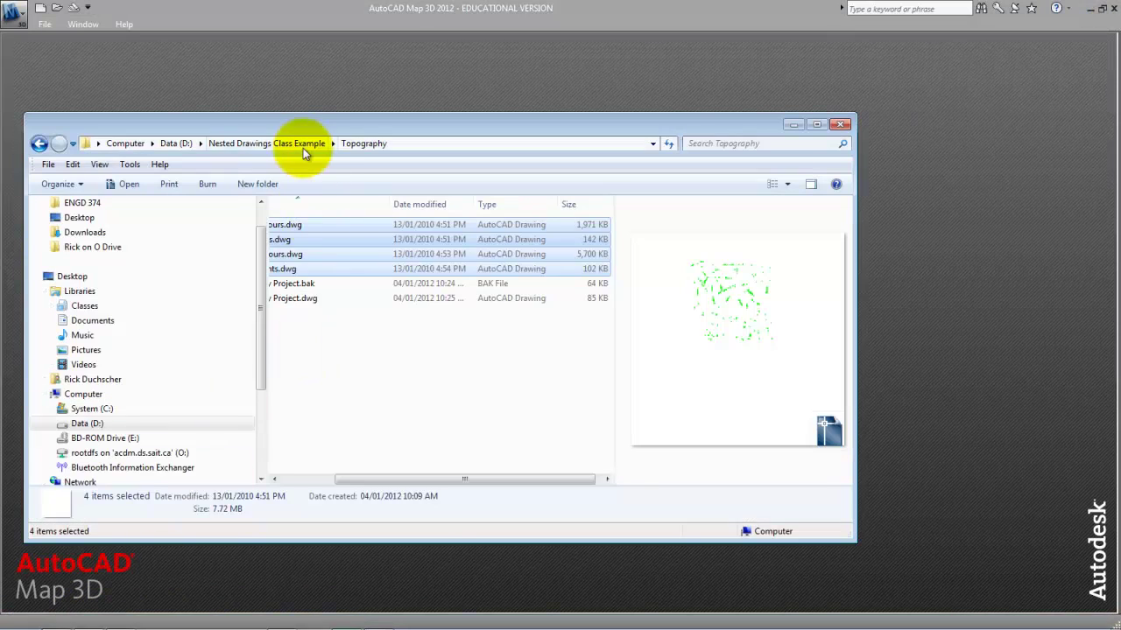
# - Preview Cadastral Project, Streets & Walks, Breaklines and Boundary DWGs, then return to the project folder and AutoCAD
pyautogui.click(303, 146)
pyautogui.doubleClick(323, 227)
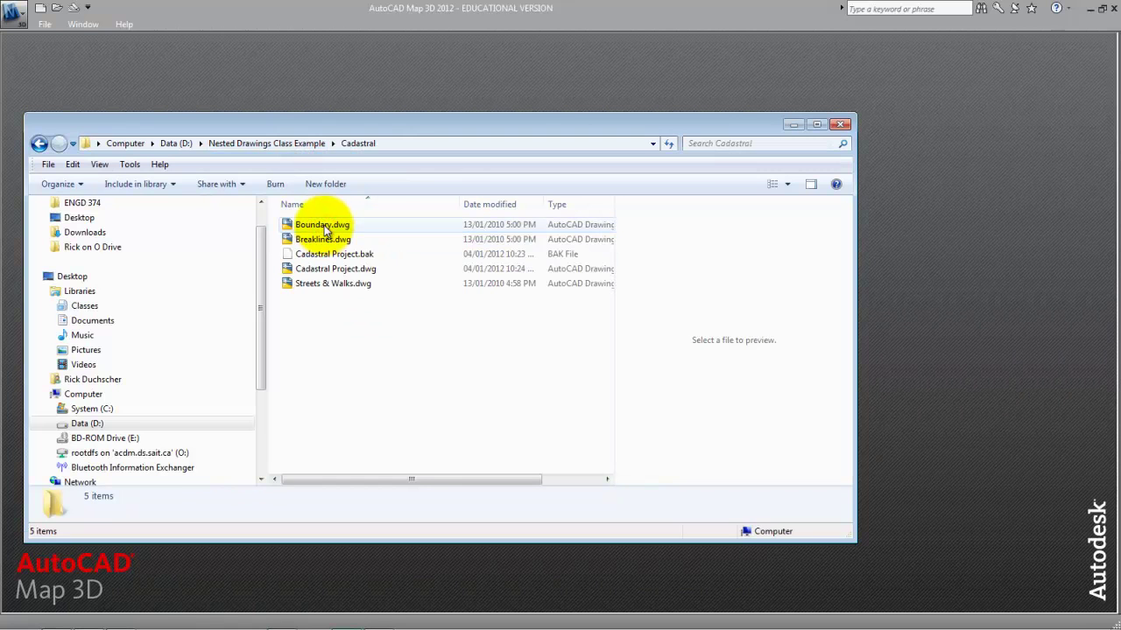
pyautogui.click(341, 270)
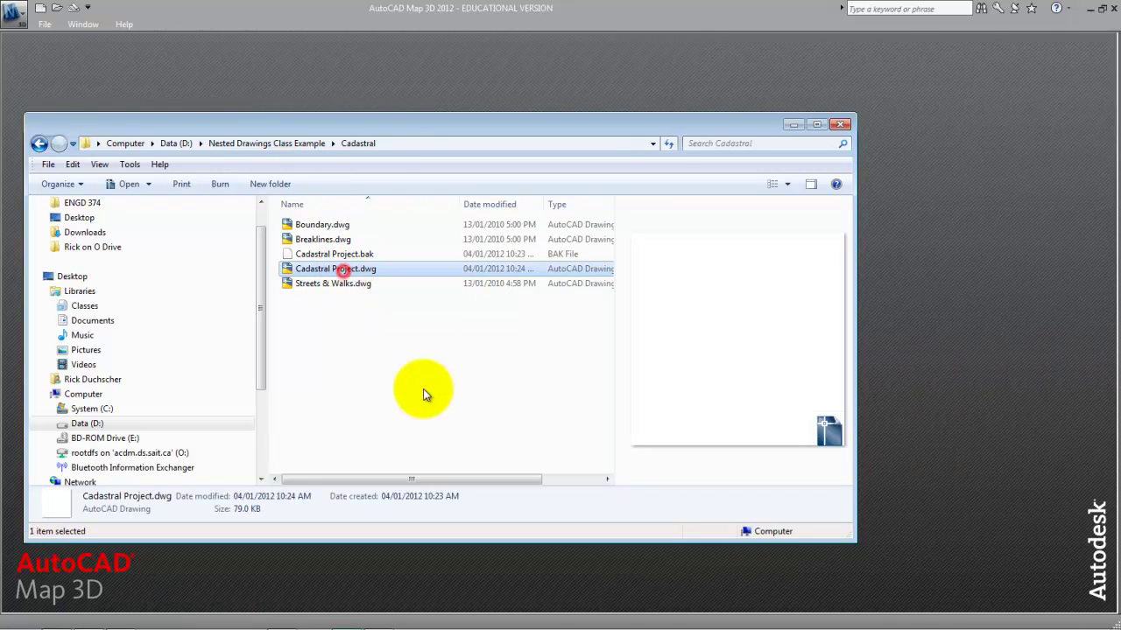
pyautogui.click(324, 284)
pyautogui.click(326, 240)
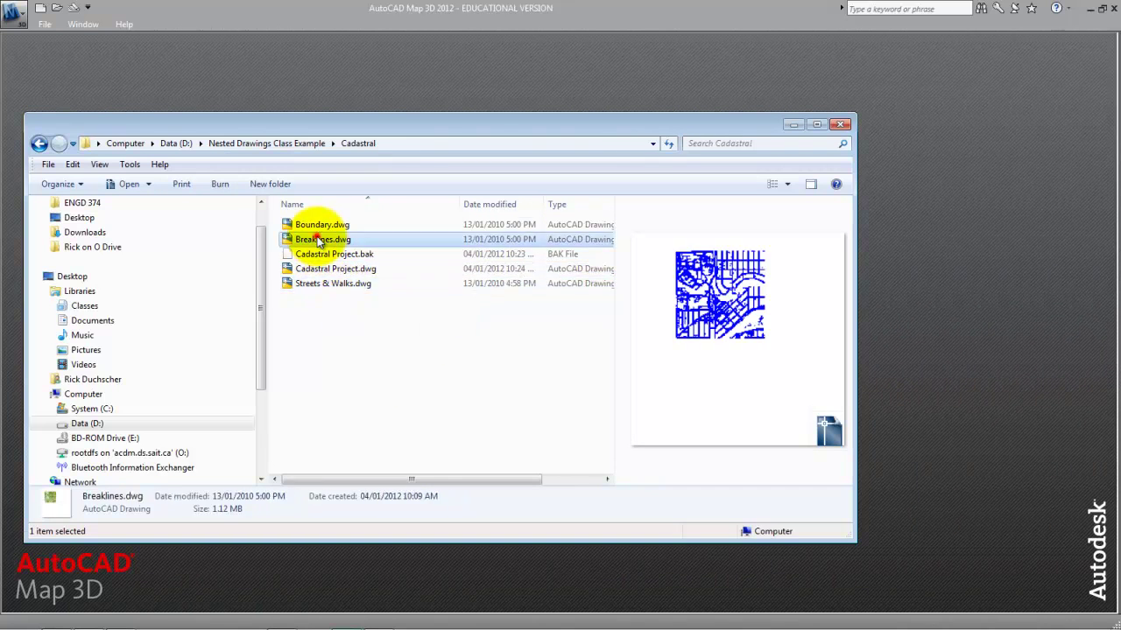
pyautogui.click(315, 226)
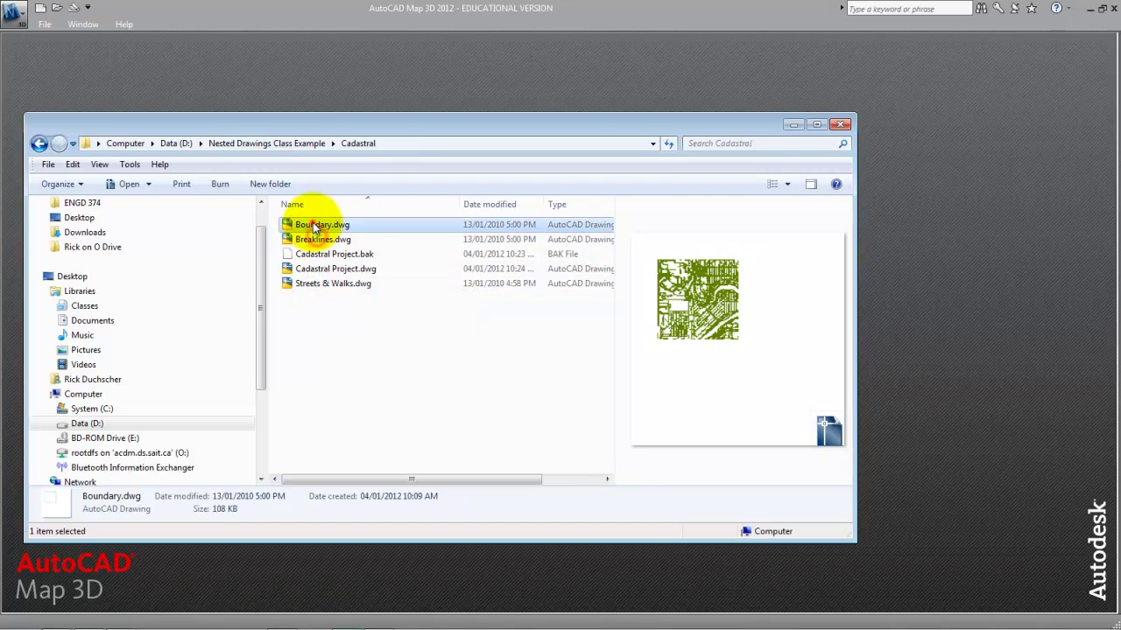
pyautogui.click(306, 143)
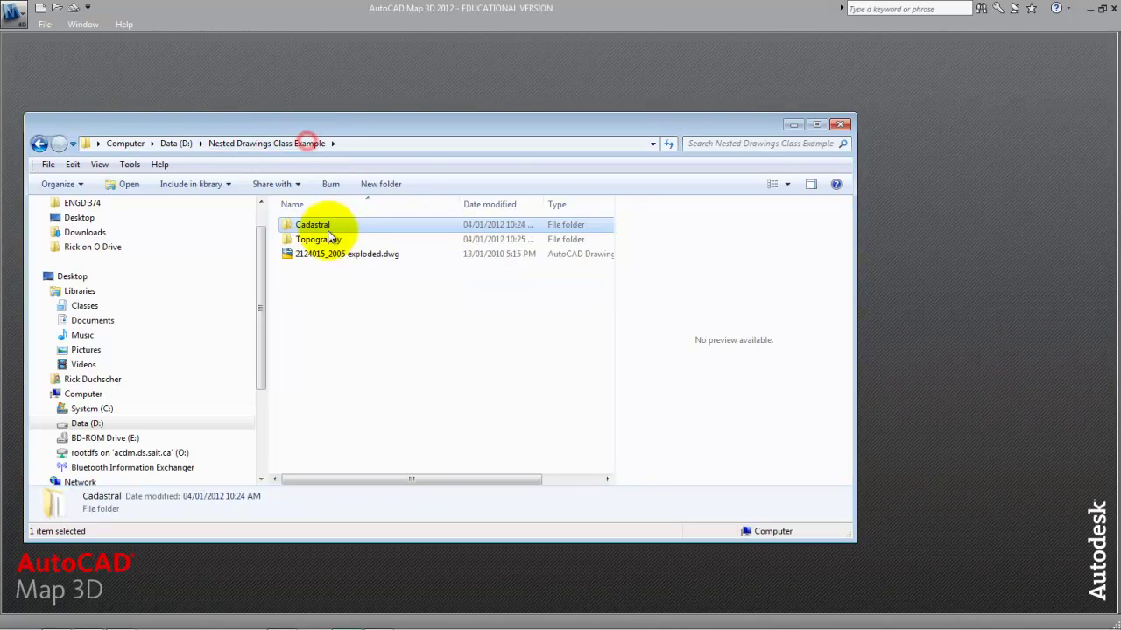
pyautogui.click(333, 6)
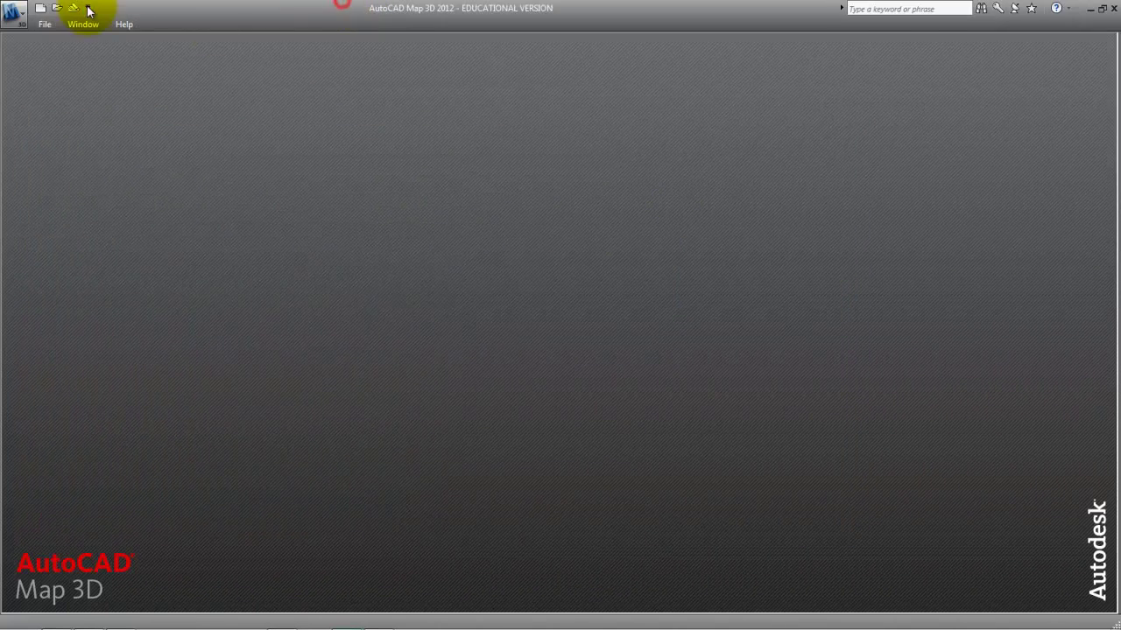
# - Start a blank drawing and save it as Master project (AutoCAD 2010 Drawing) in Nested Drawings Class Example
pyautogui.click(41, 10)
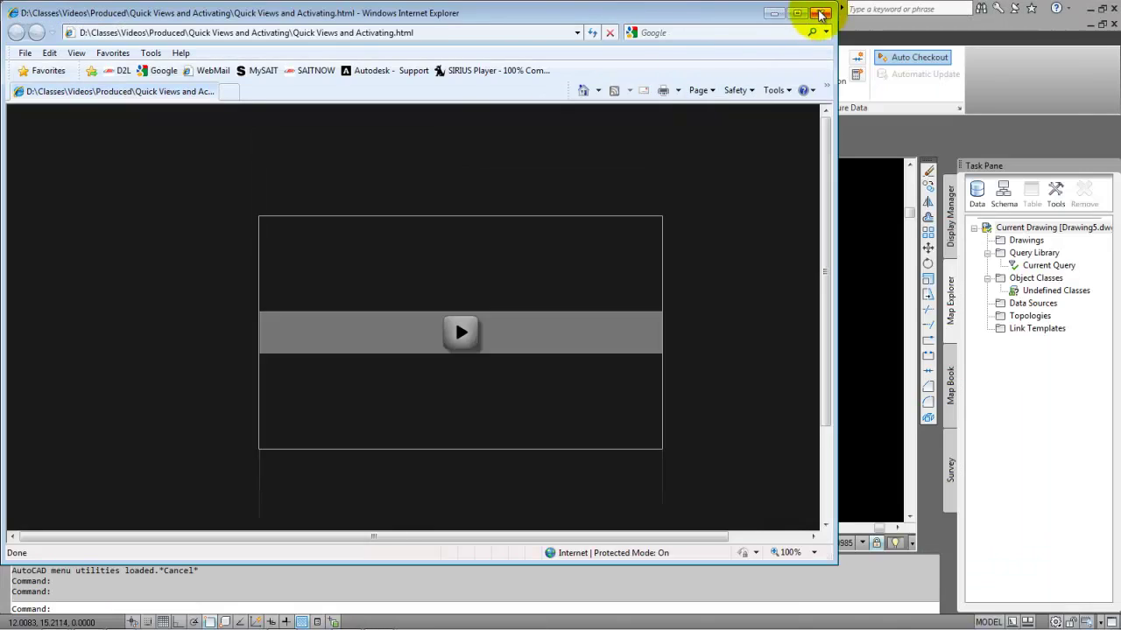
pyautogui.click(821, 14)
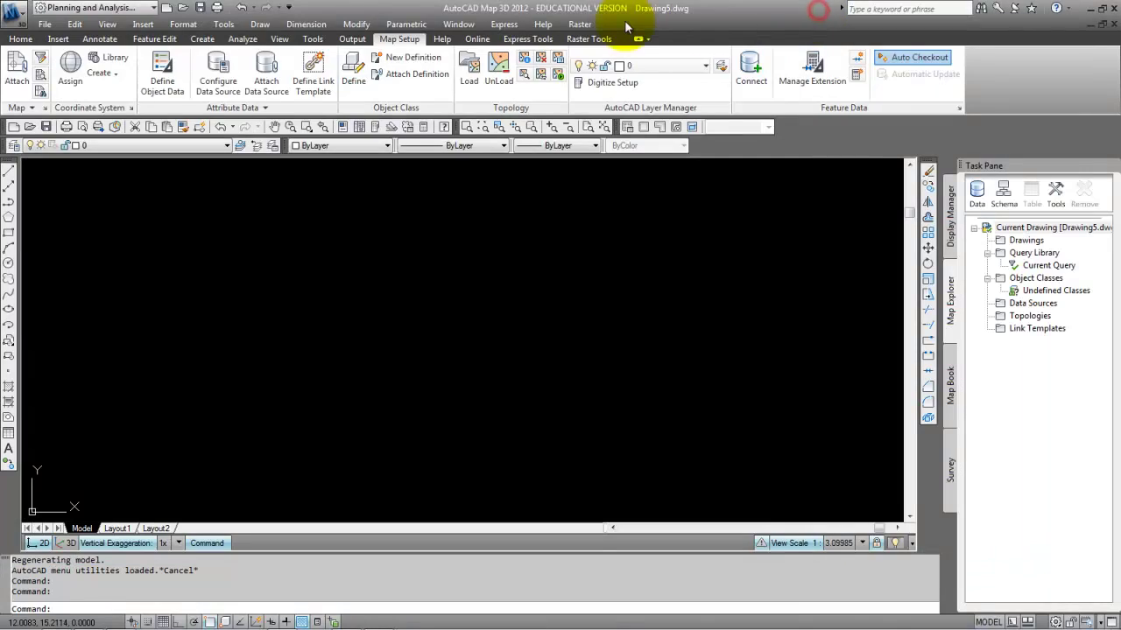
pyautogui.click(200, 9)
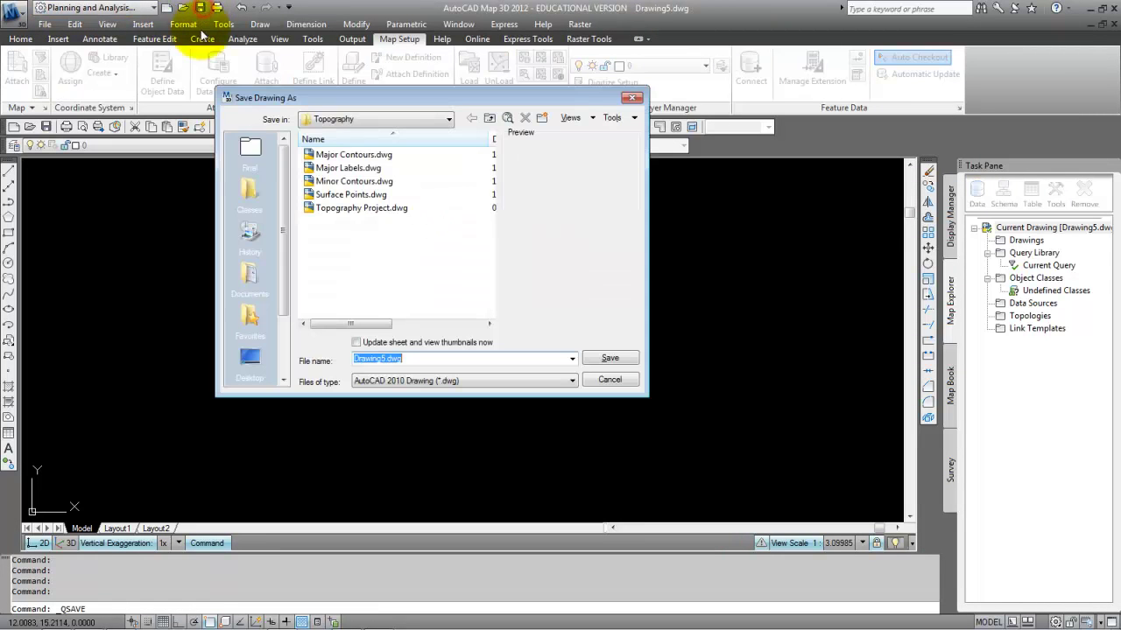
pyautogui.click(488, 118)
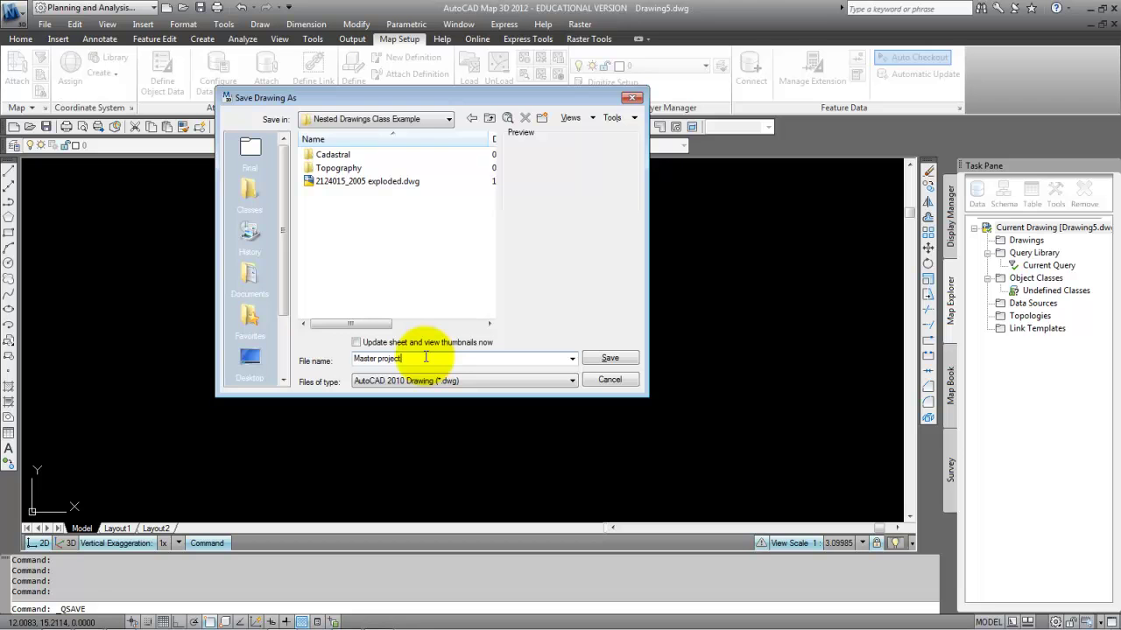
pyautogui.press('Return')
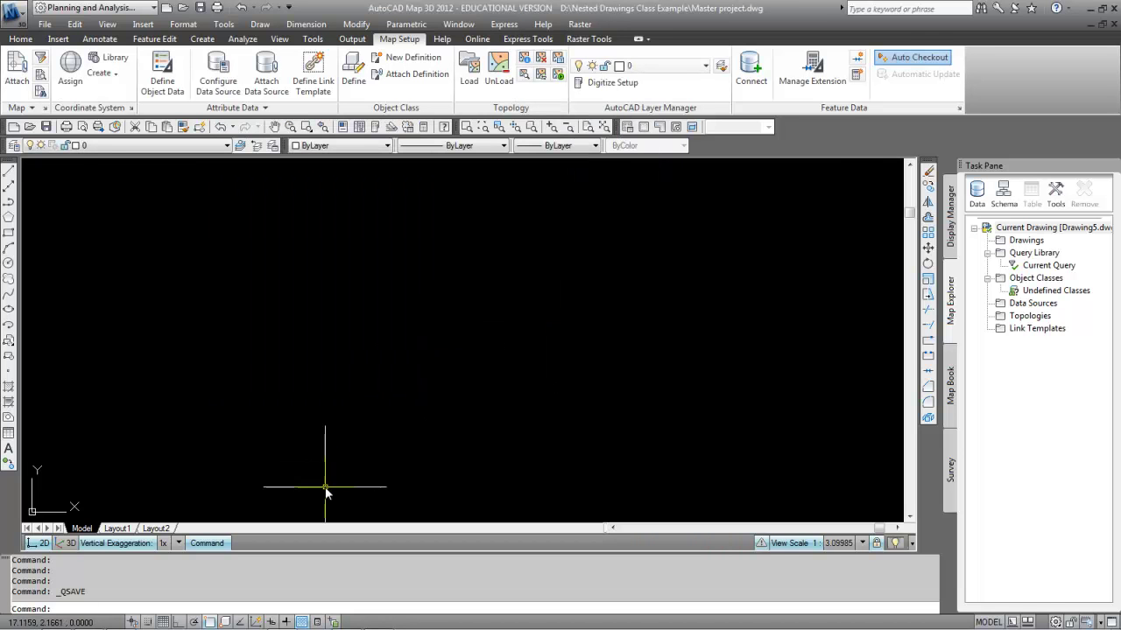
# - Select Cadastral Project.dwg in Explorer's Cadastral folder to attach it to Master project
pyautogui.click(101, 620)
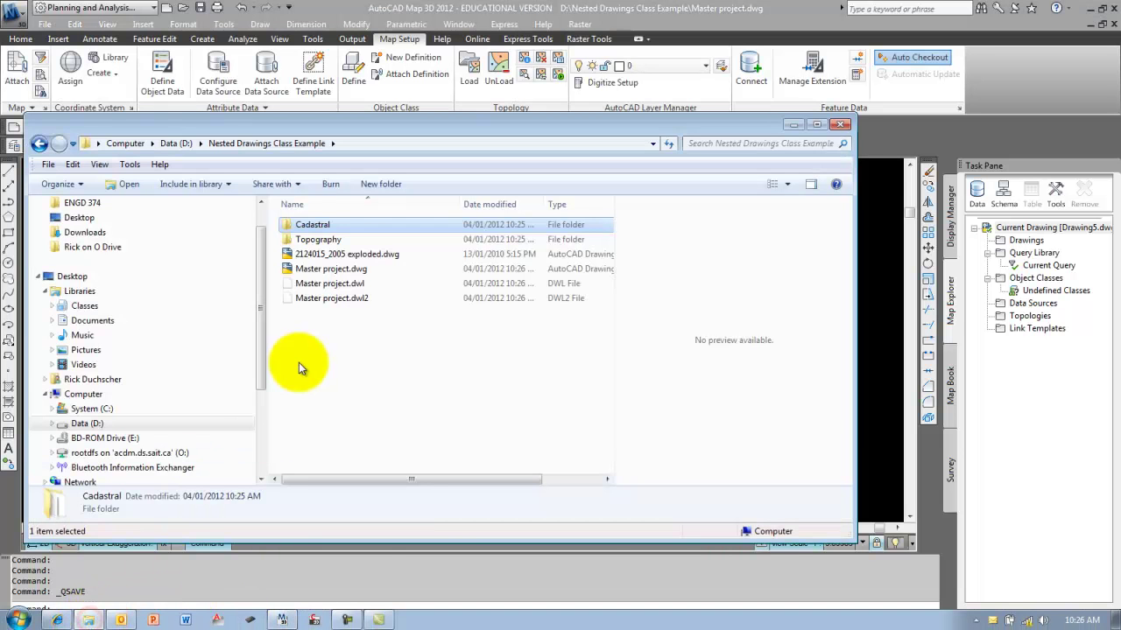
pyautogui.doubleClick(317, 228)
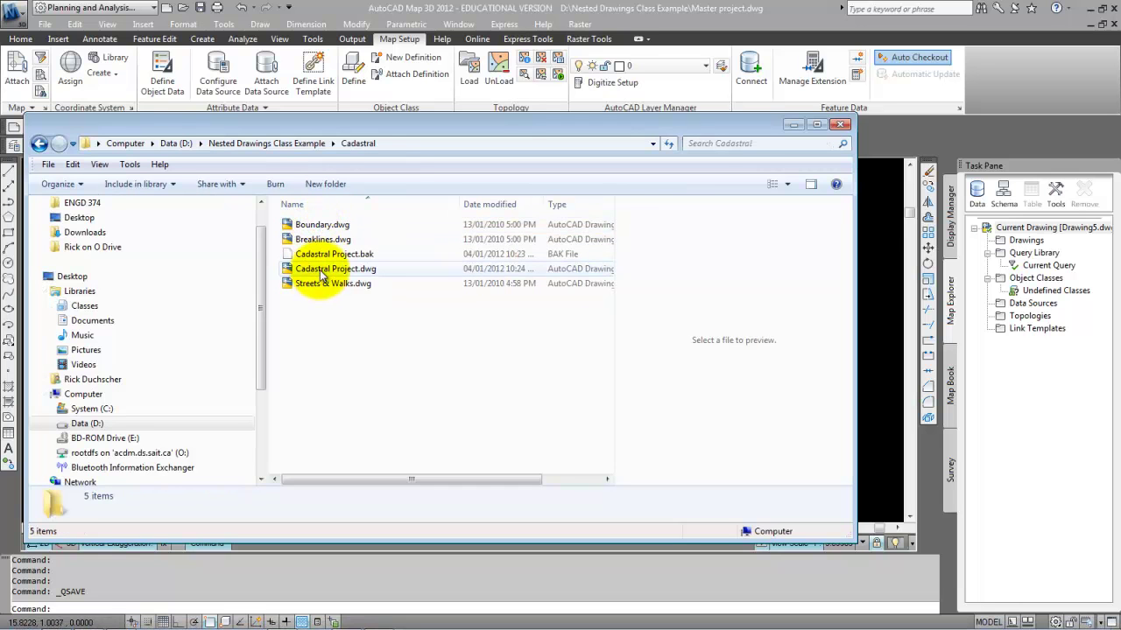
pyautogui.click(320, 272)
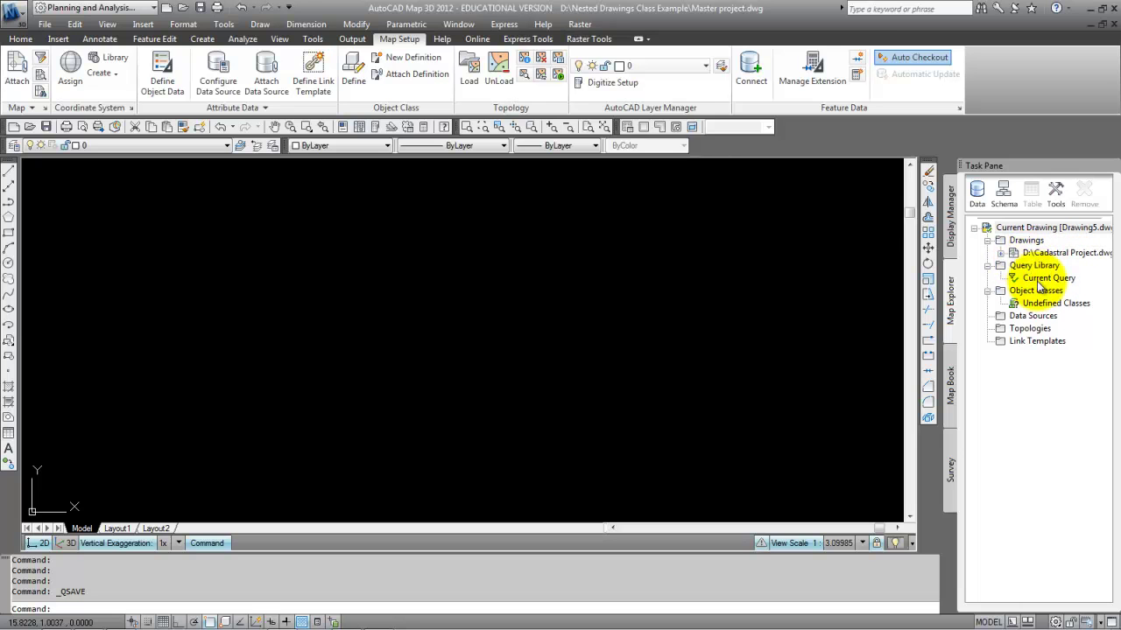
# - Expand D:\Cadastral Project.dwg in Map Explorer to show Streets & Walks, Boundary and Breaklines
pyautogui.click(1000, 254)
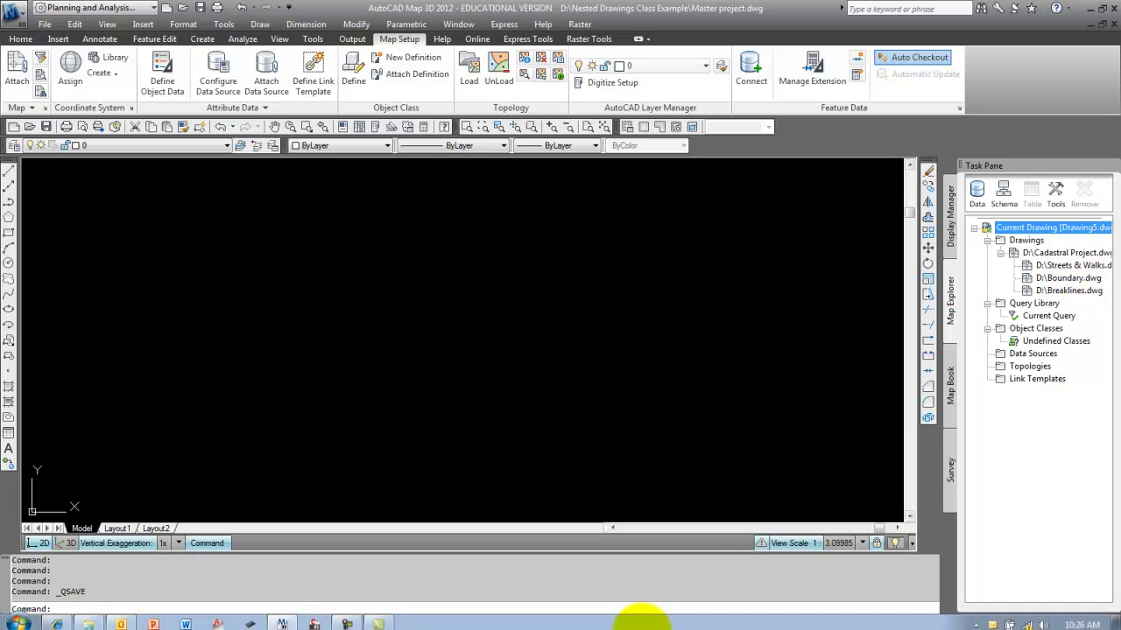
# - Drag Topography Project.dwg from the Topography folder into Map Explorer, then expand and collapse it
pyautogui.click(88, 611)
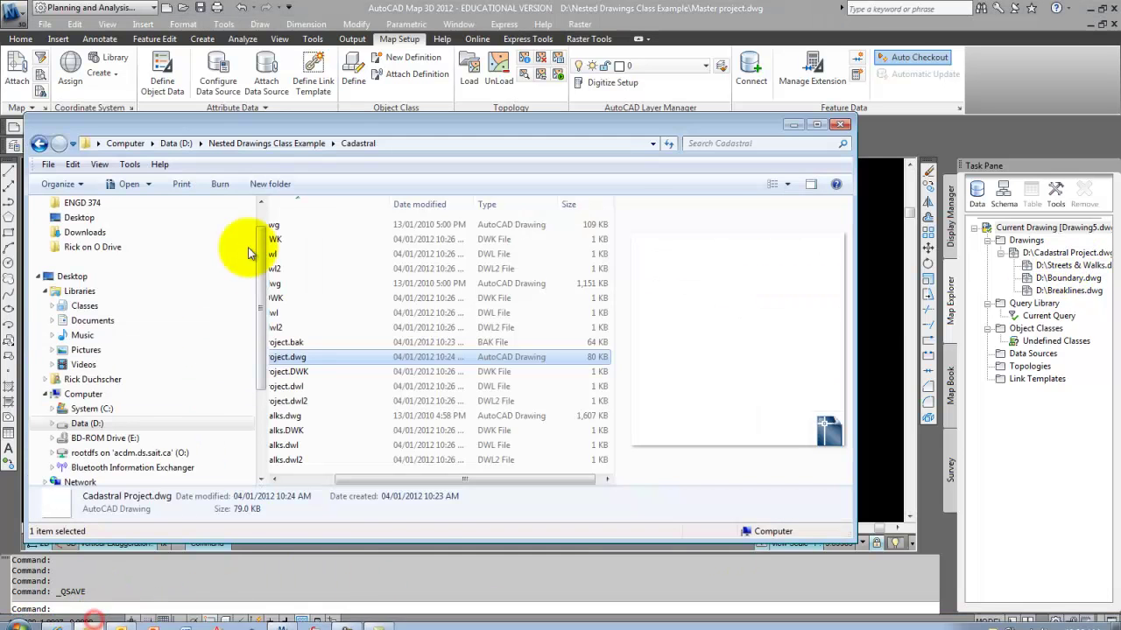
pyautogui.click(283, 147)
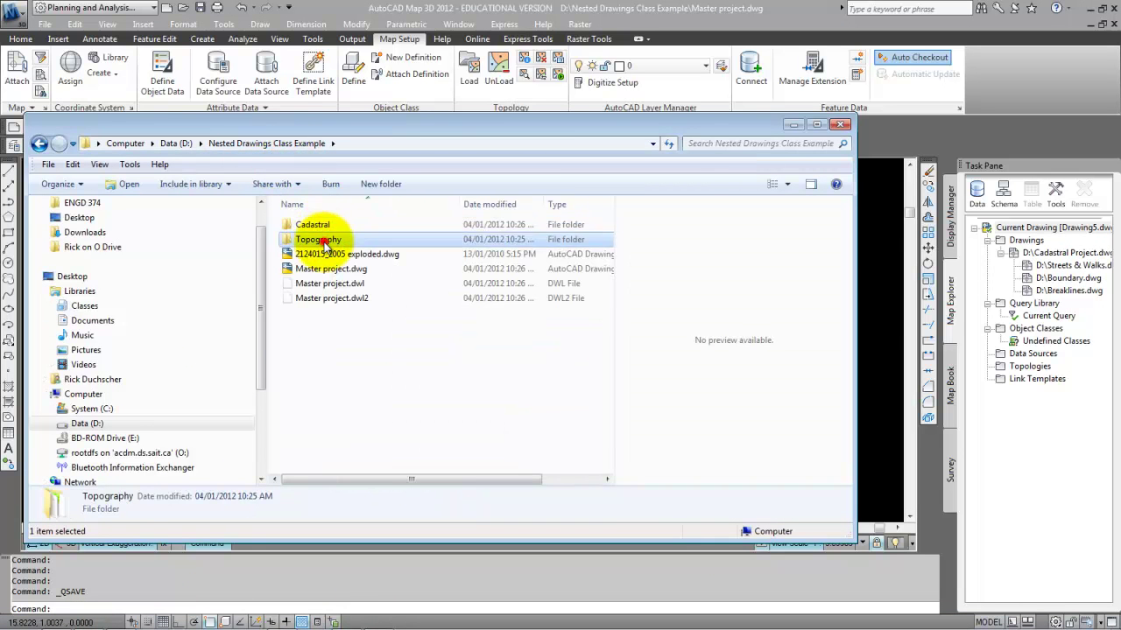
pyautogui.doubleClick(298, 239)
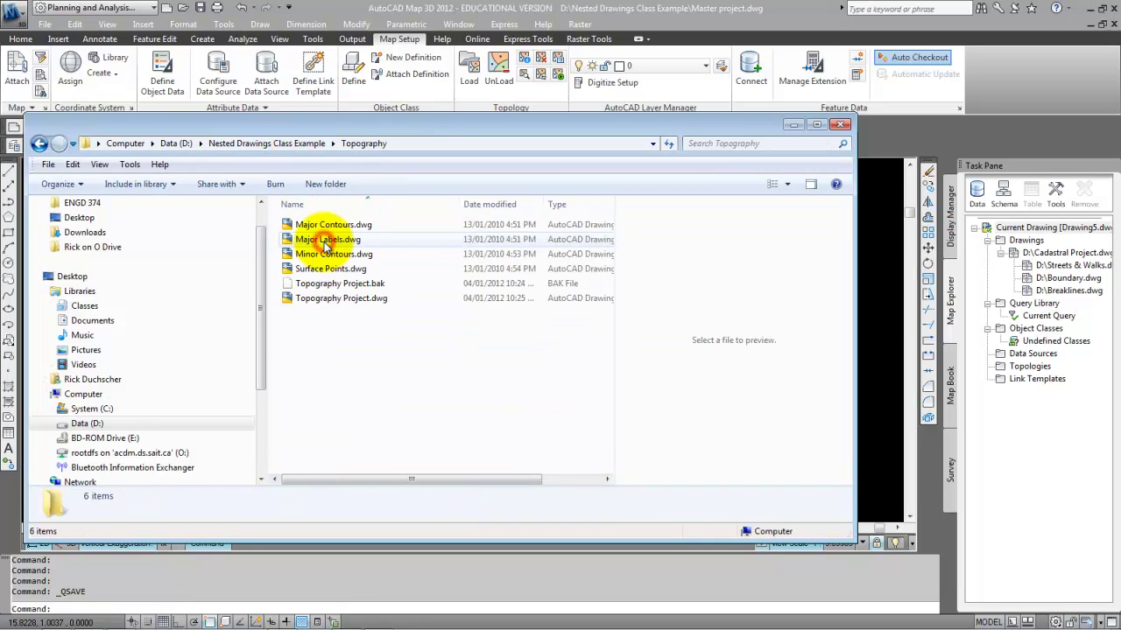
pyautogui.click(330, 300)
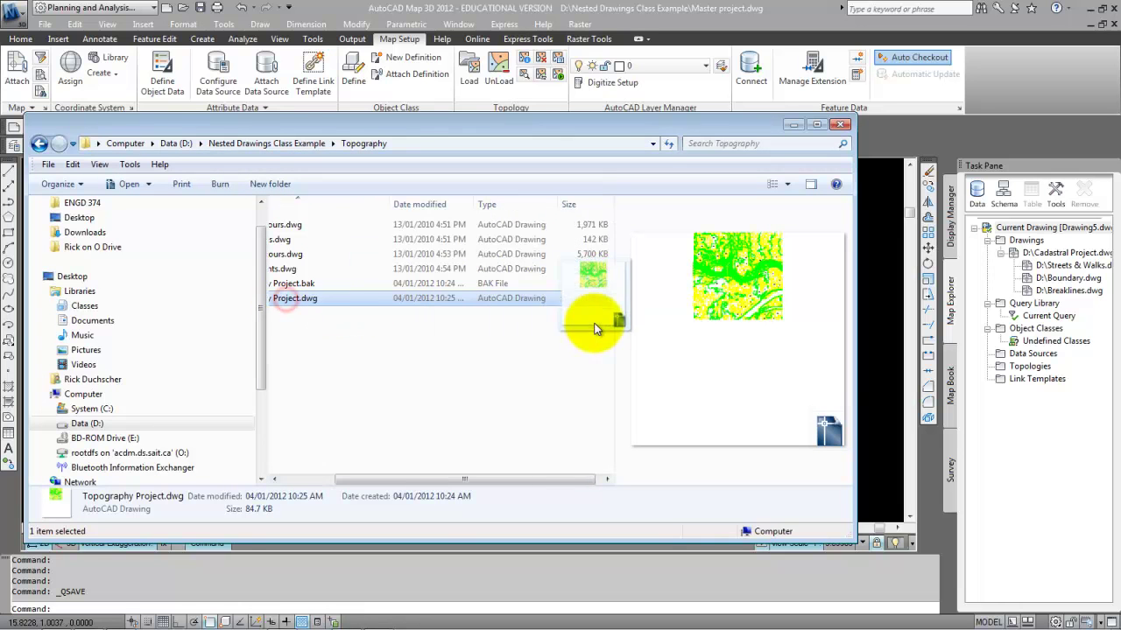
pyautogui.moveTo(1052, 442); pyautogui.dragTo(1000, 350)
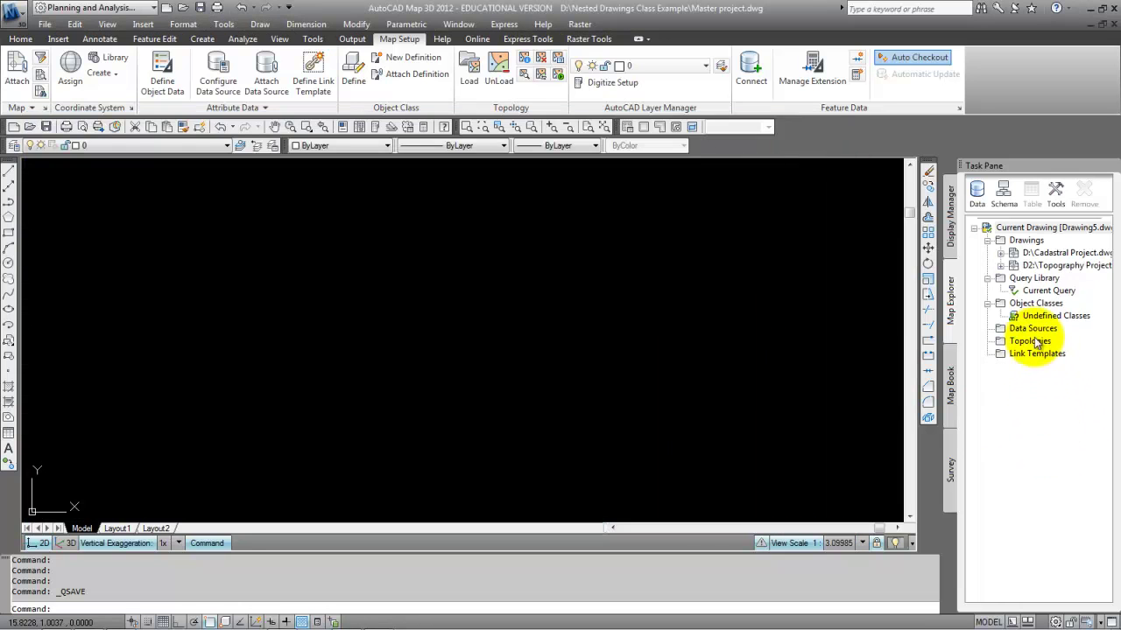
pyautogui.click(999, 265)
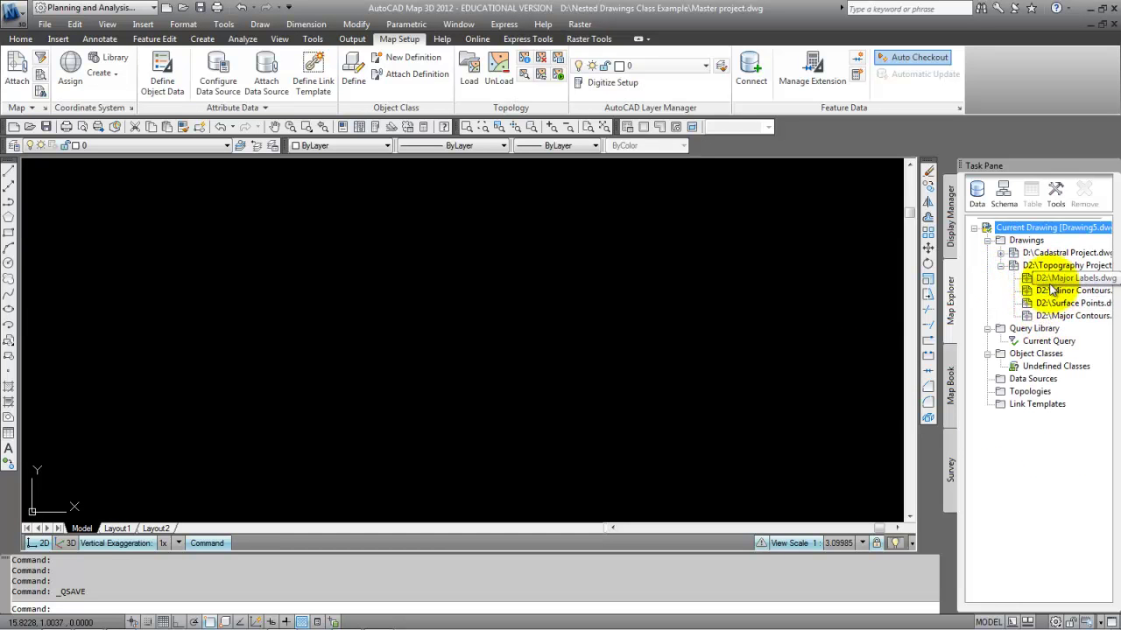
pyautogui.click(999, 267)
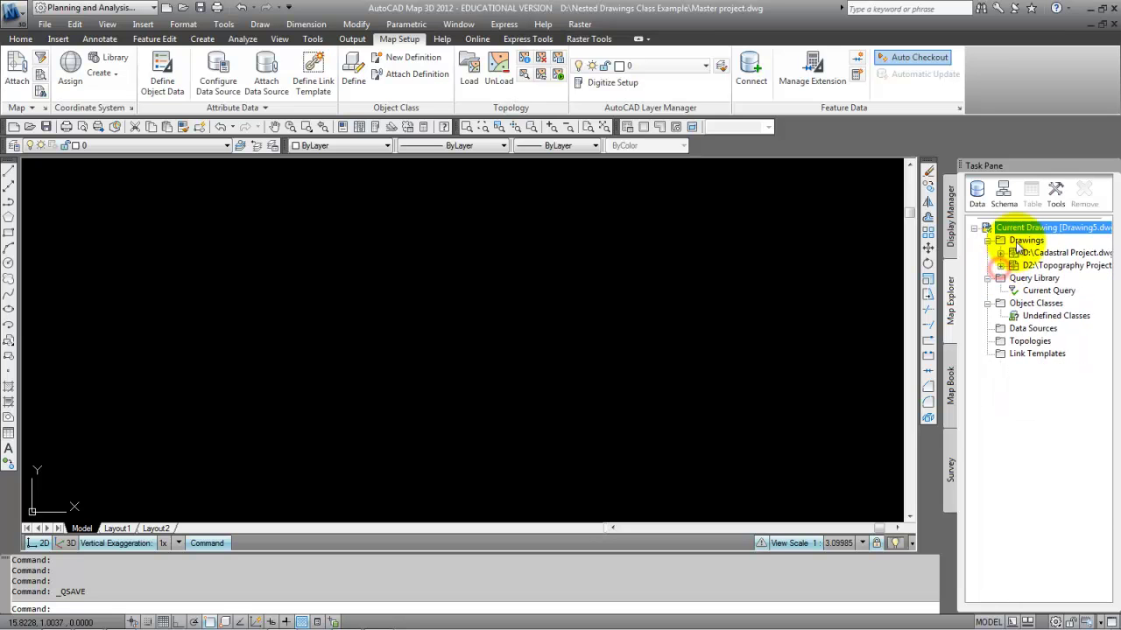
# - Quick-view all nine attached drawings together, then save Master project.dwg
pyautogui.rightClick(1017, 245)
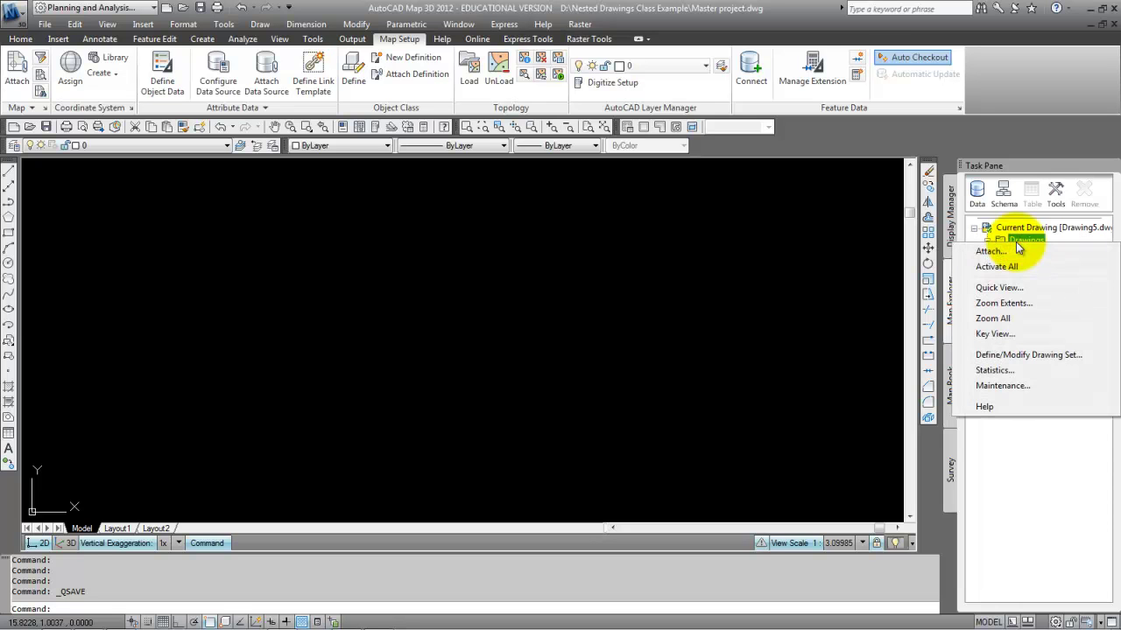
pyautogui.click(996, 287)
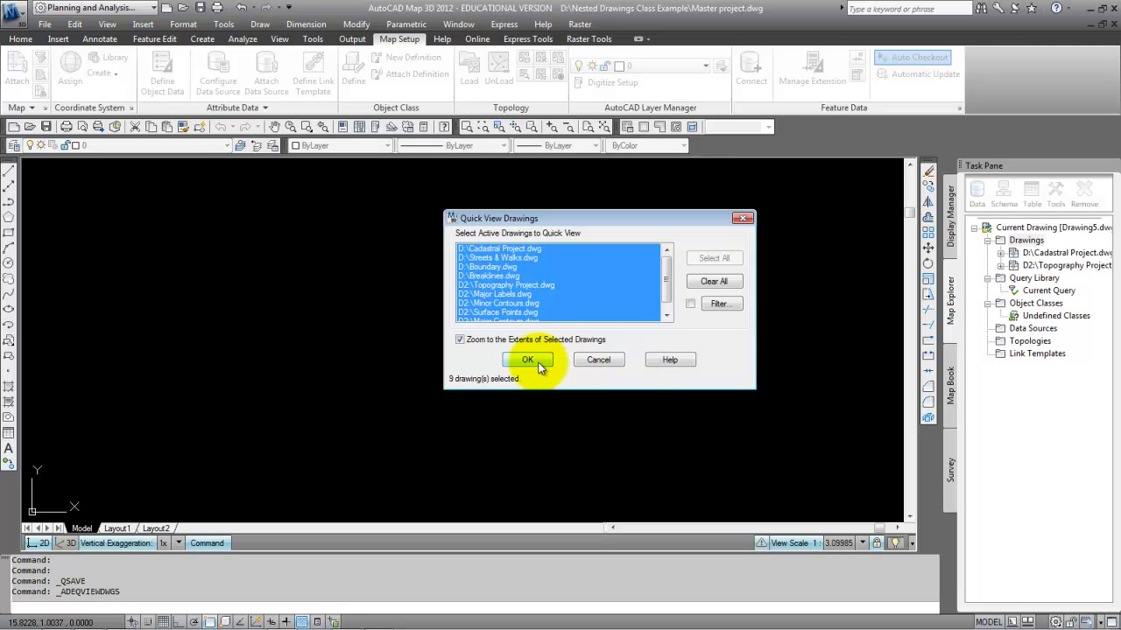
pyautogui.click(541, 366)
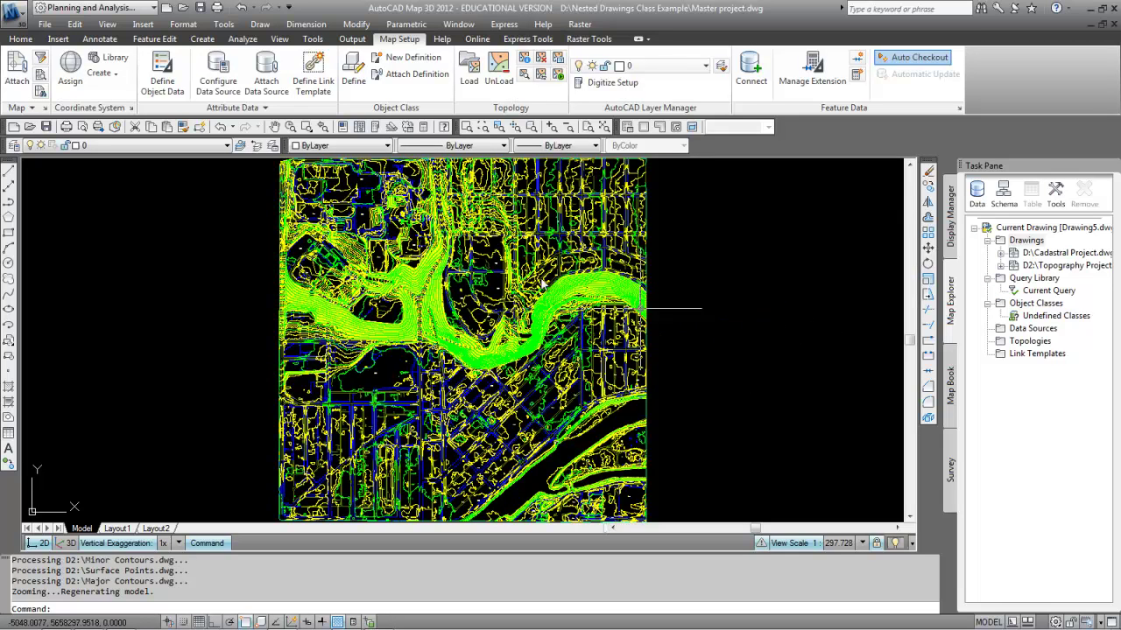
pyautogui.click(200, 8)
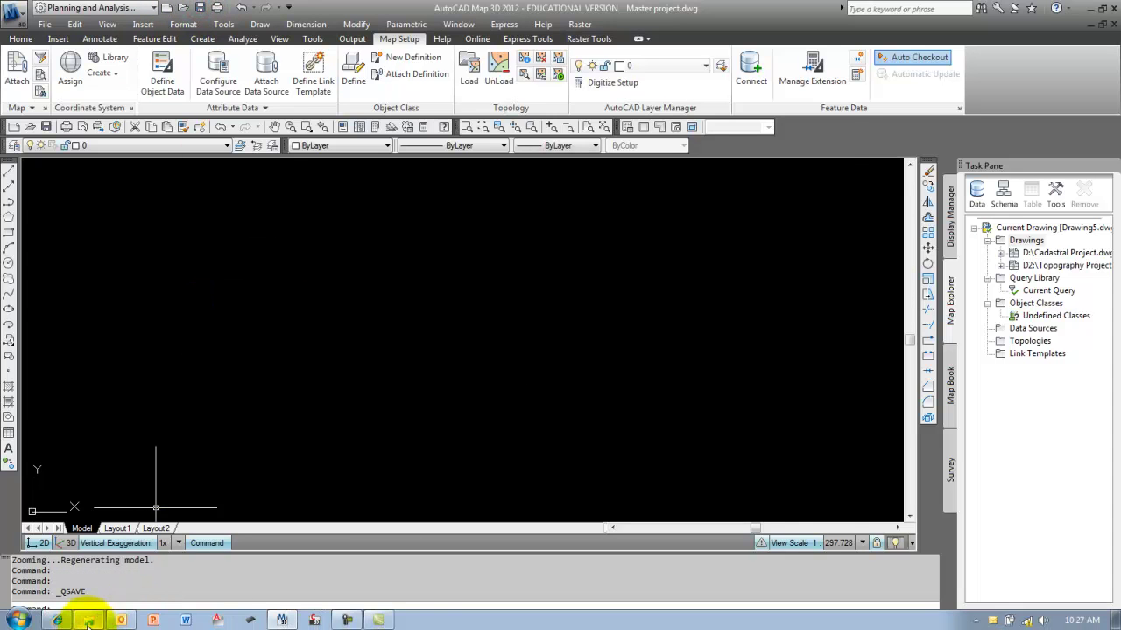
pyautogui.click(90, 618)
pyautogui.click(277, 144)
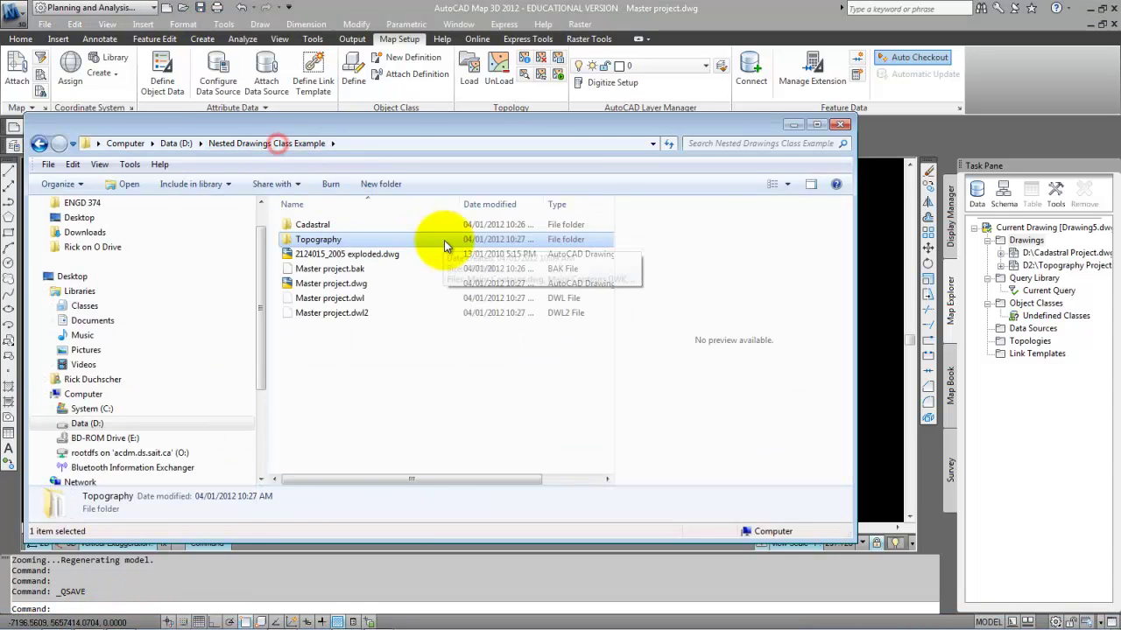
pyautogui.click(359, 254)
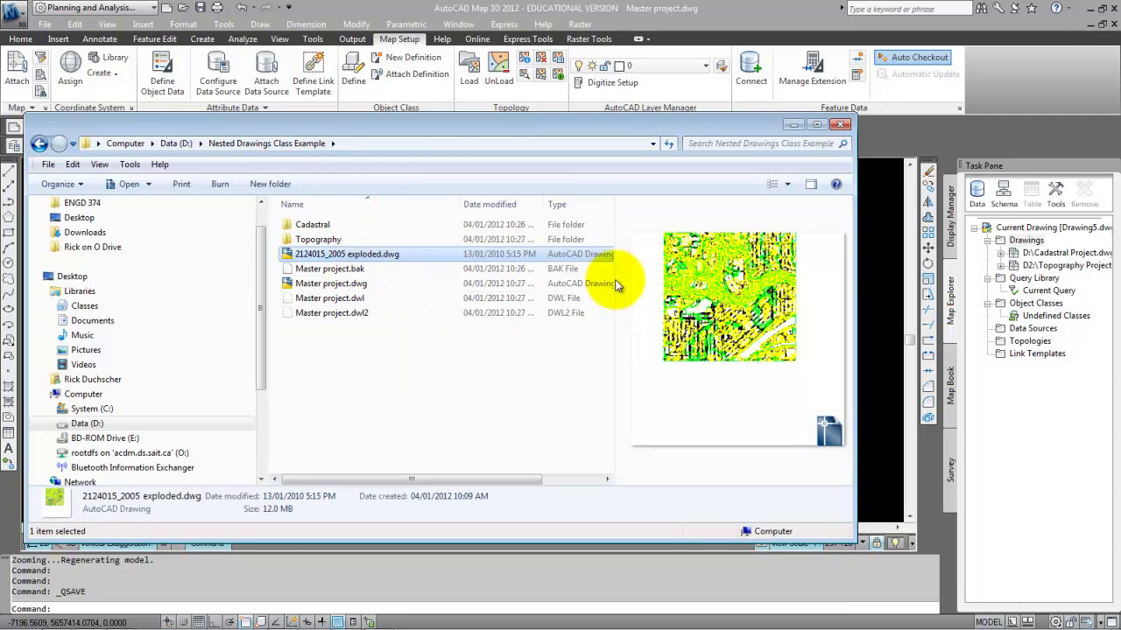
pyautogui.moveTo(616, 284); pyautogui.dragTo(709, 278)
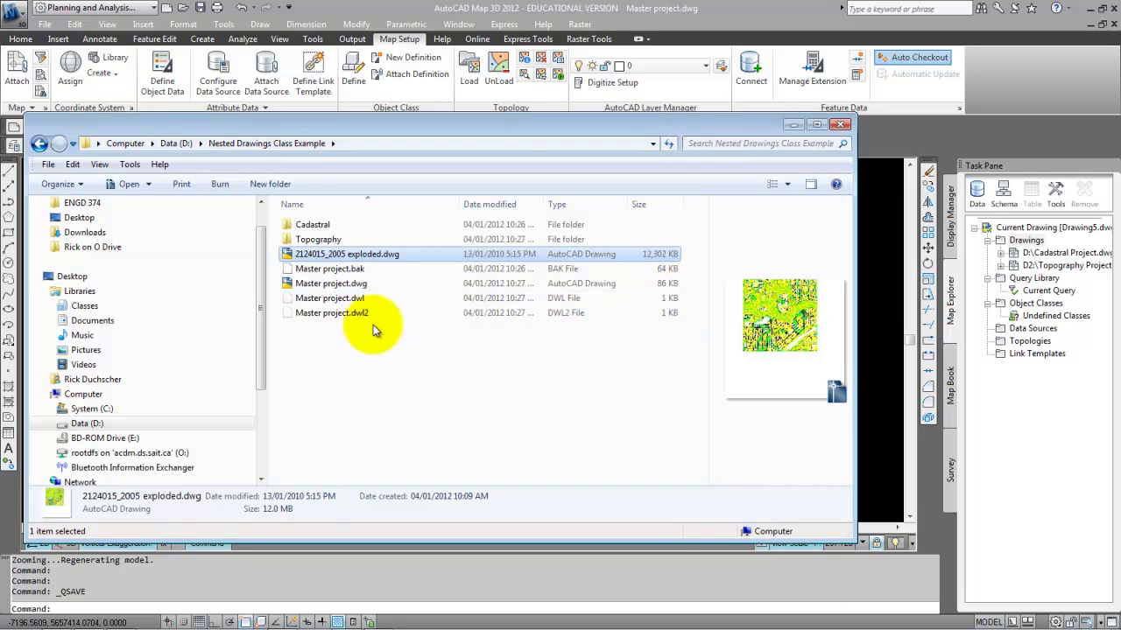
pyautogui.click(289, 286)
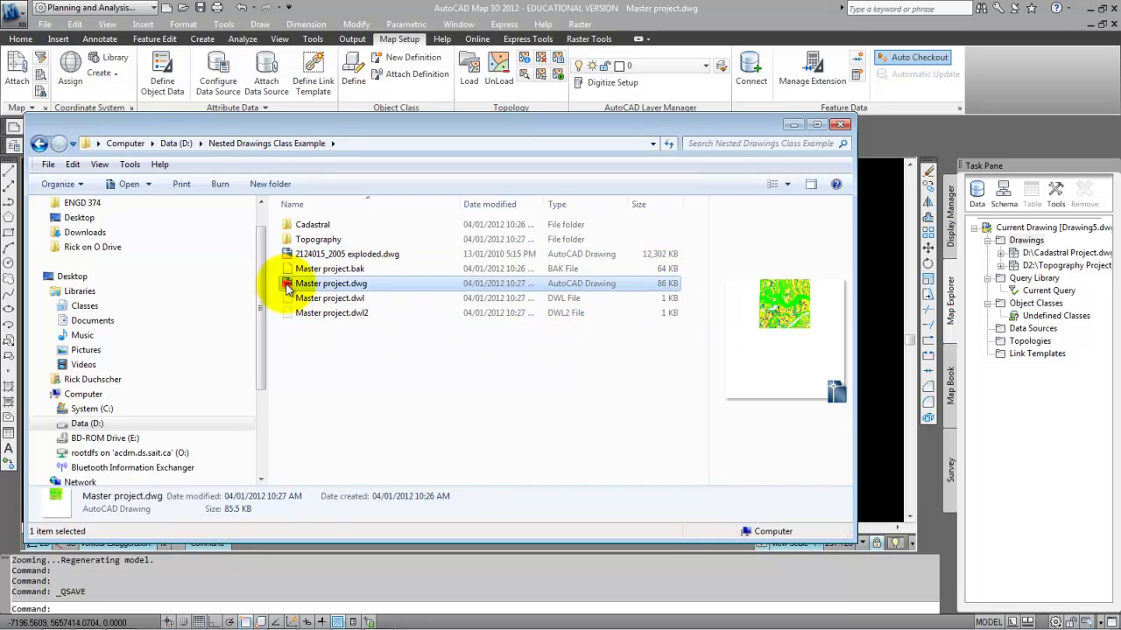
pyautogui.rightClick(658, 285)
pyautogui.click(562, 372)
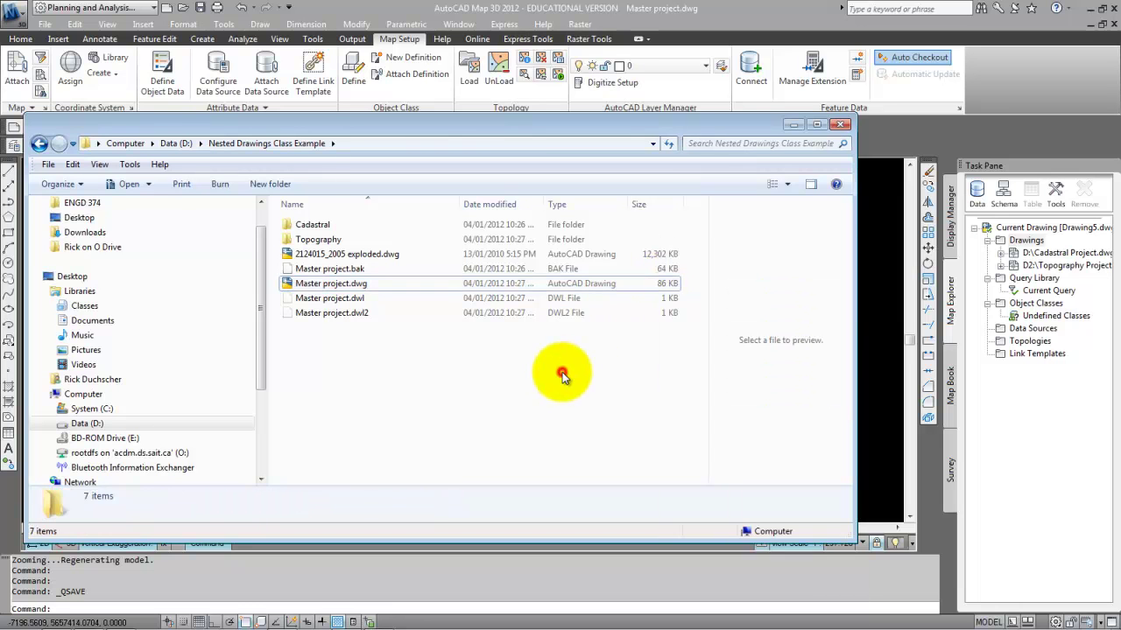
pyautogui.click(624, 286)
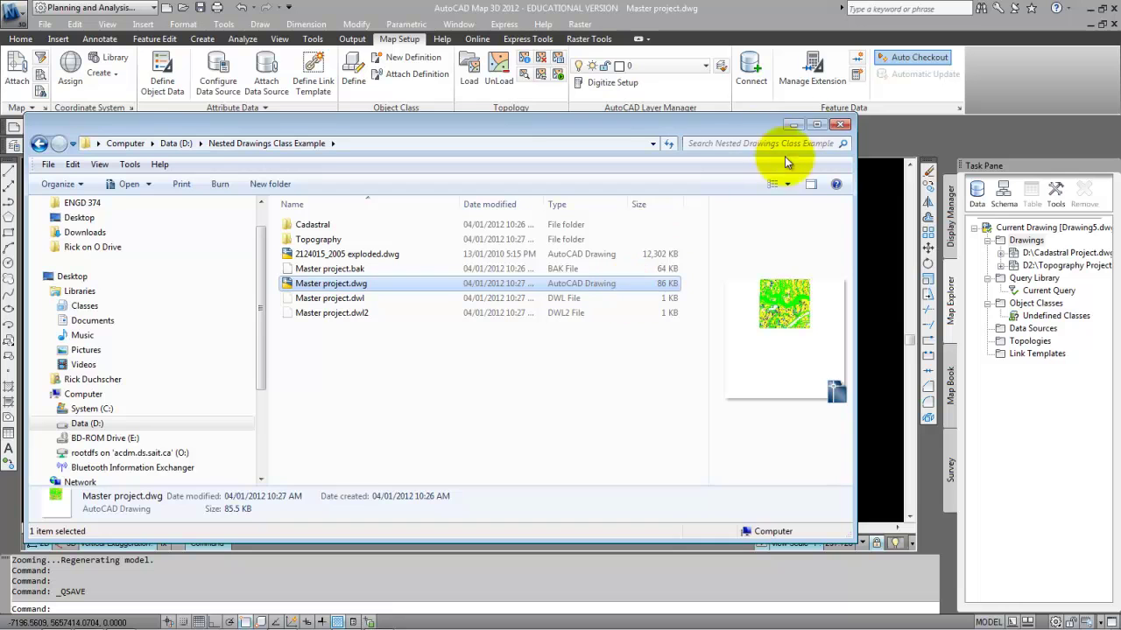
pyautogui.click(793, 126)
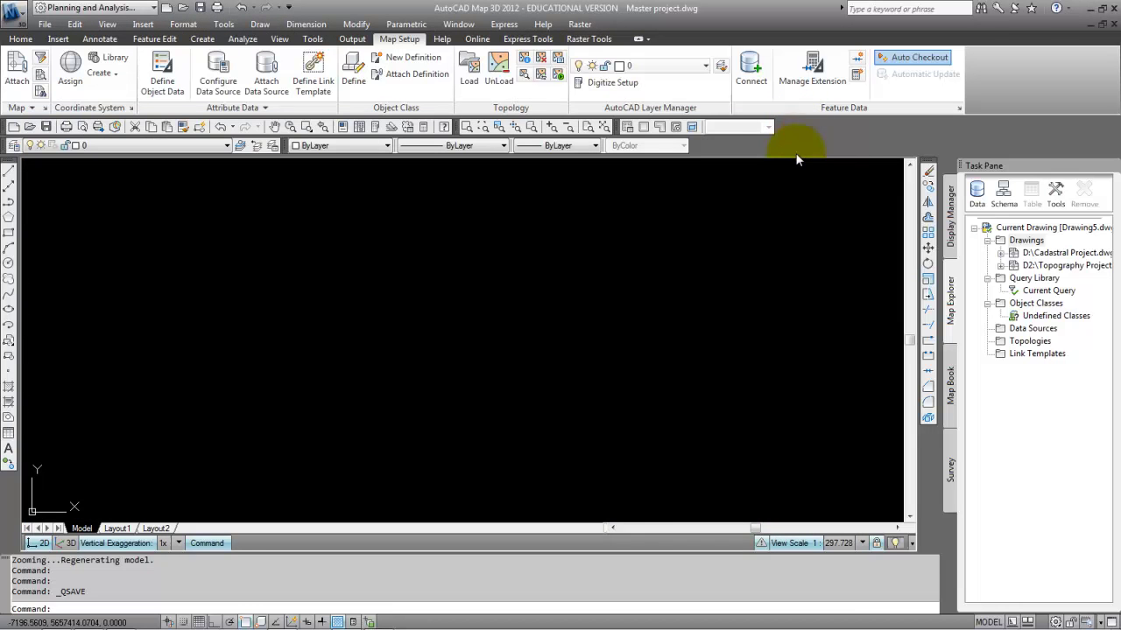